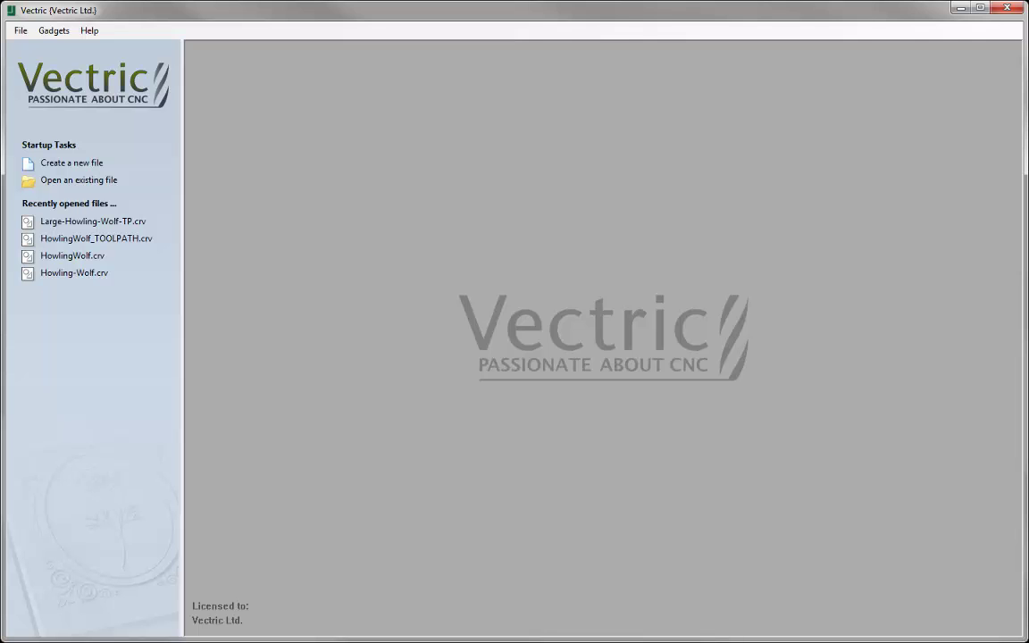
Open Large-Howling-Wolf-TP.crv, the 72.8 × 48.0 × 1.5 inch sign job
{"action": "left_click", "coordinate": [78, 181]}
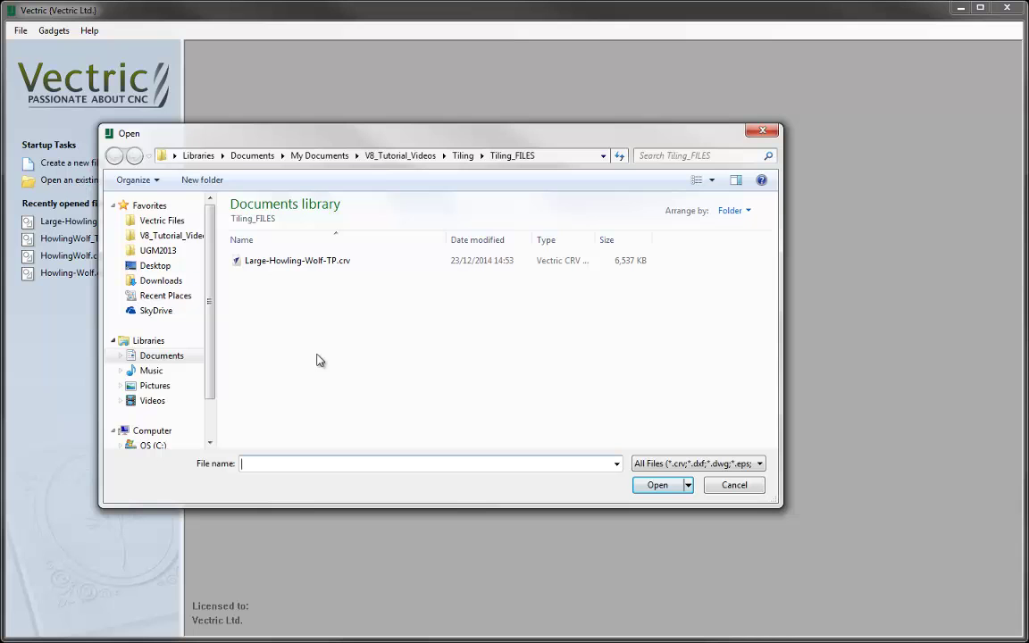
{"action": "left_click", "coordinate": [291, 262]}
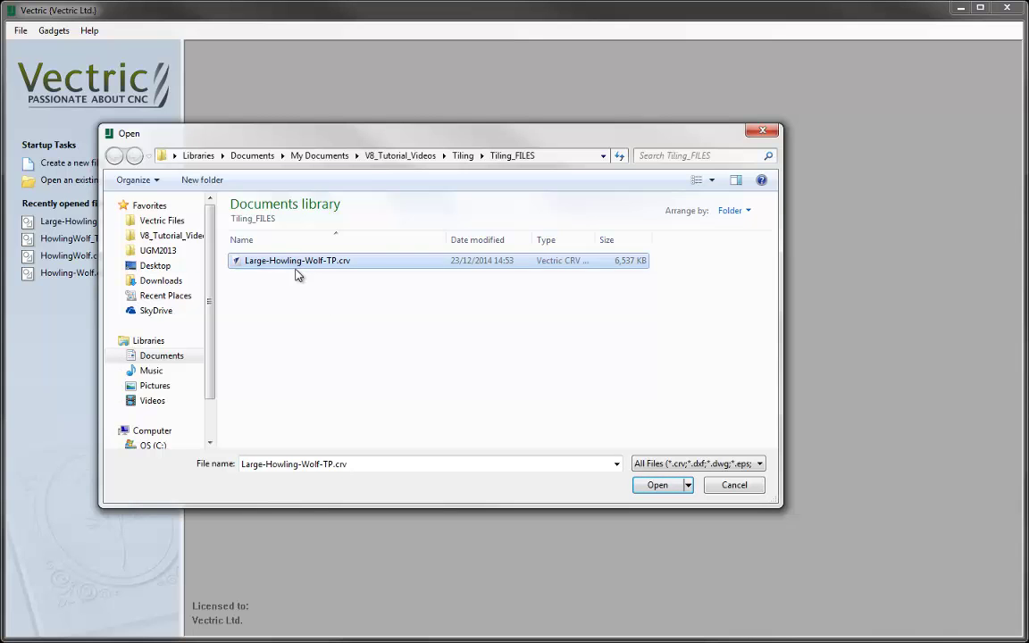
{"action": "left_click", "coordinate": [655, 488]}
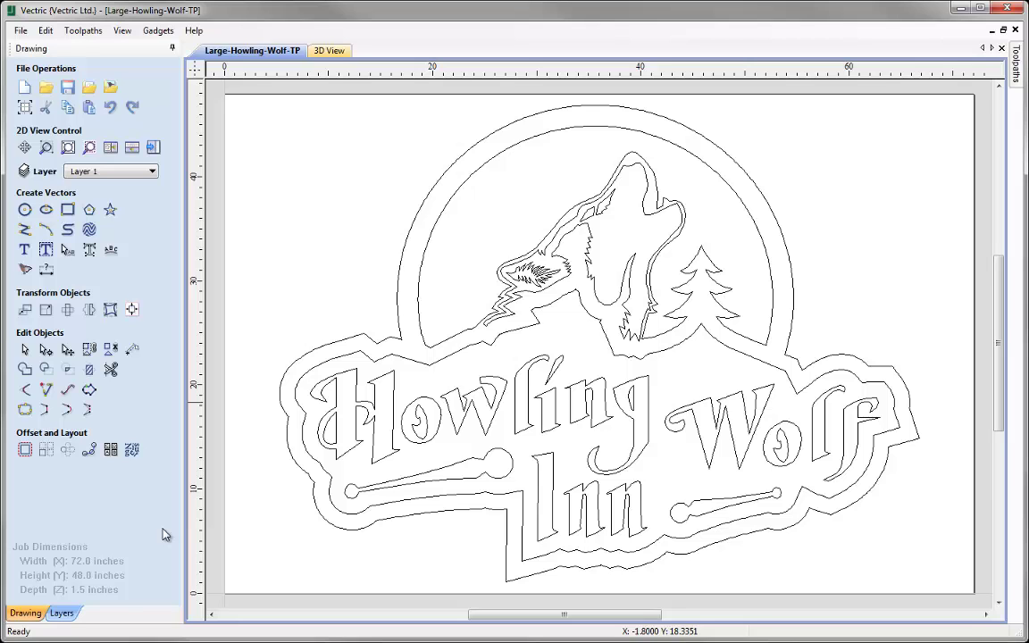
Tile the 2D and 3D views, then preview all the sign's toolpaths carved in 3D
{"action": "left_click", "coordinate": [132, 148]}
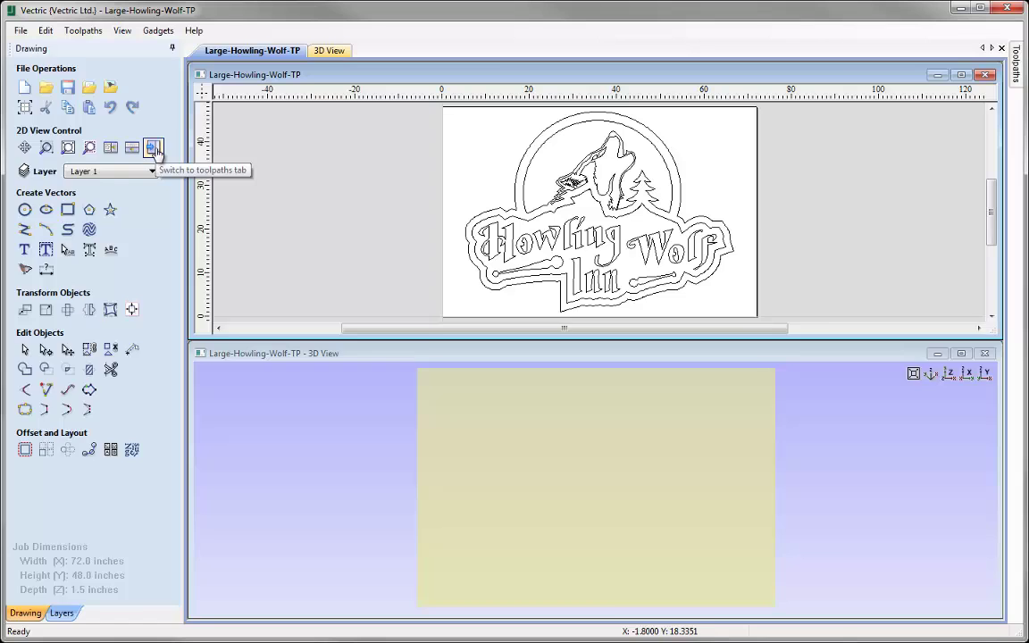
{"action": "left_click", "coordinate": [154, 148]}
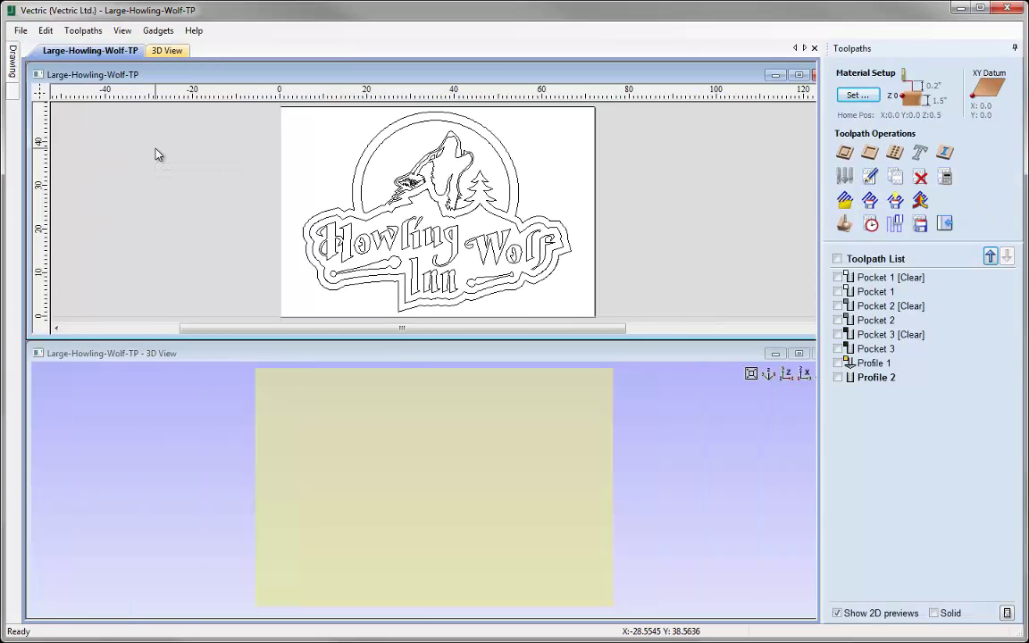
{"action": "left_click", "coordinate": [845, 226]}
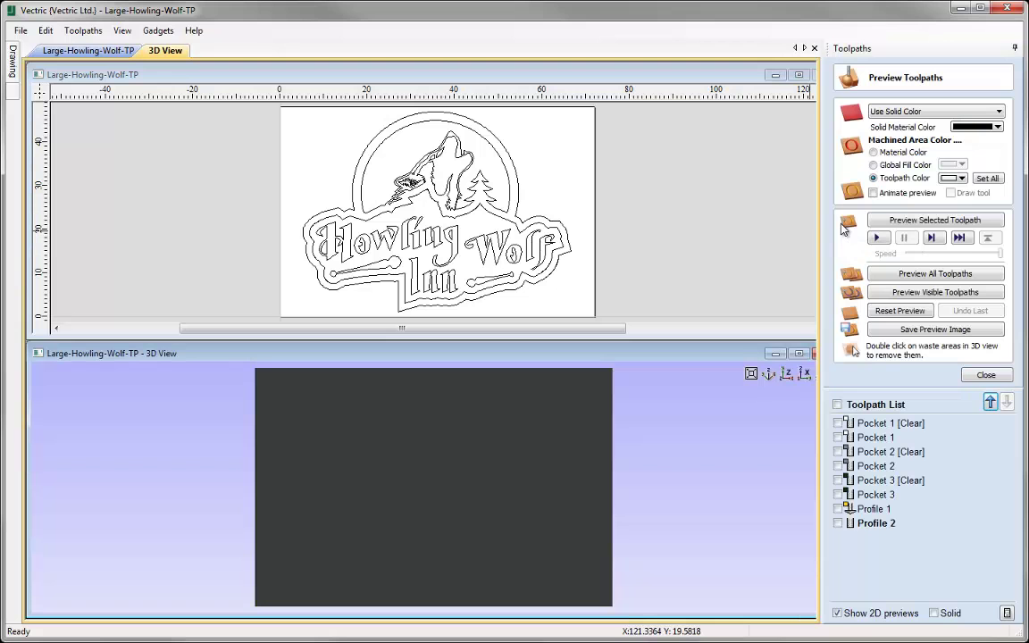
{"action": "left_click", "coordinate": [929, 277]}
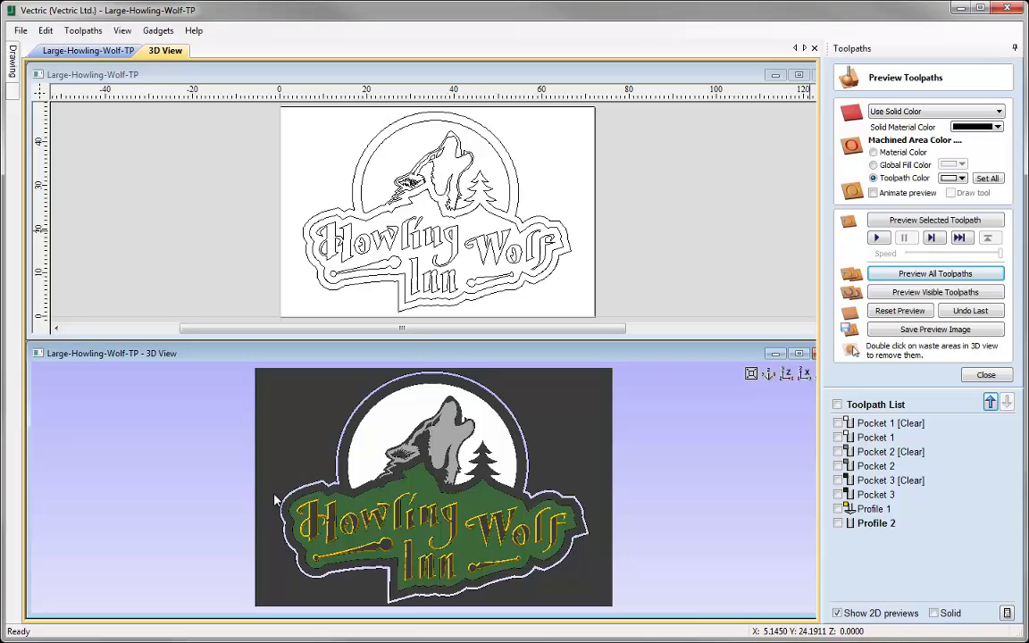
Remove the dark waste material around the sign and tilt the carving for an angled look
{"action": "double_click", "coordinate": [577, 585]}
{"action": "scroll", "coordinate": [494, 511], "scroll_direction": "up", "scroll_amount": 2}
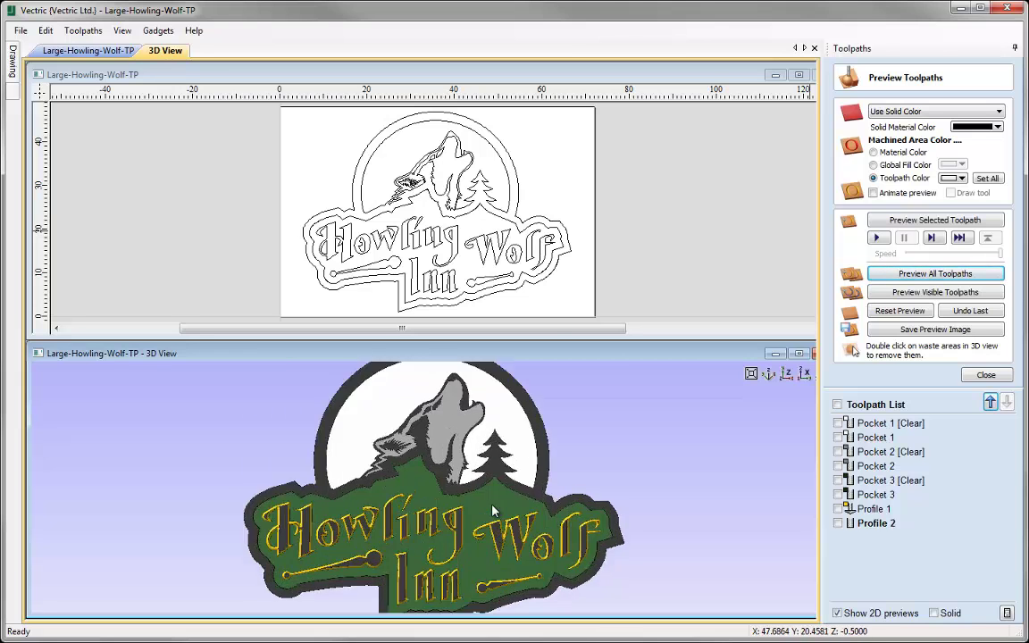
{"action": "scroll", "coordinate": [494, 511], "scroll_direction": "down", "scroll_amount": 1}
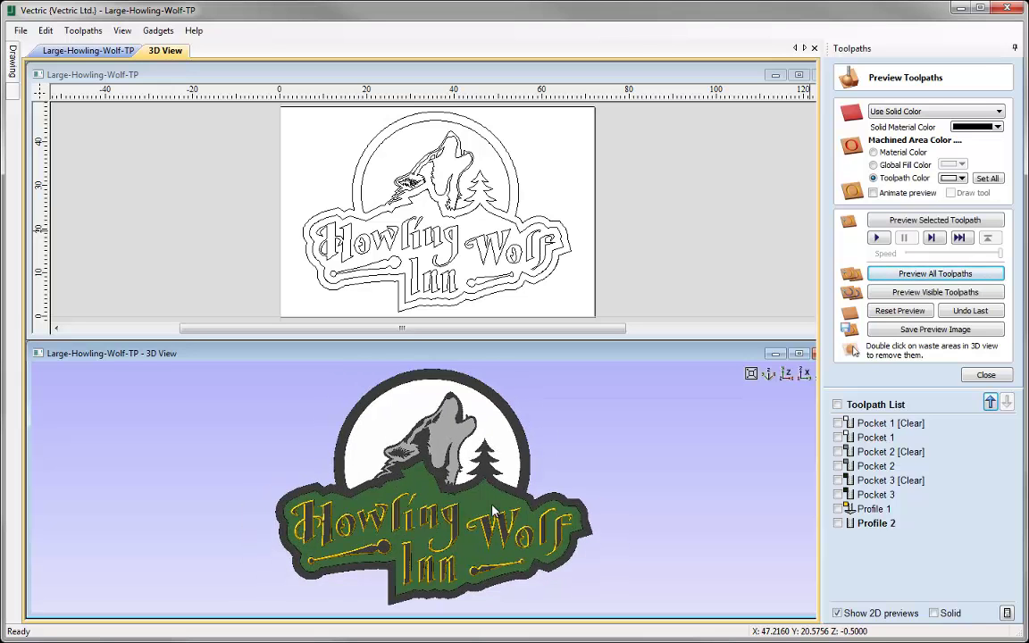
{"action": "left_click_drag", "start_coordinate": [378, 471], "coordinate": [444, 523]}
{"action": "scroll", "coordinate": [444, 523], "scroll_direction": "up", "scroll_amount": 2}
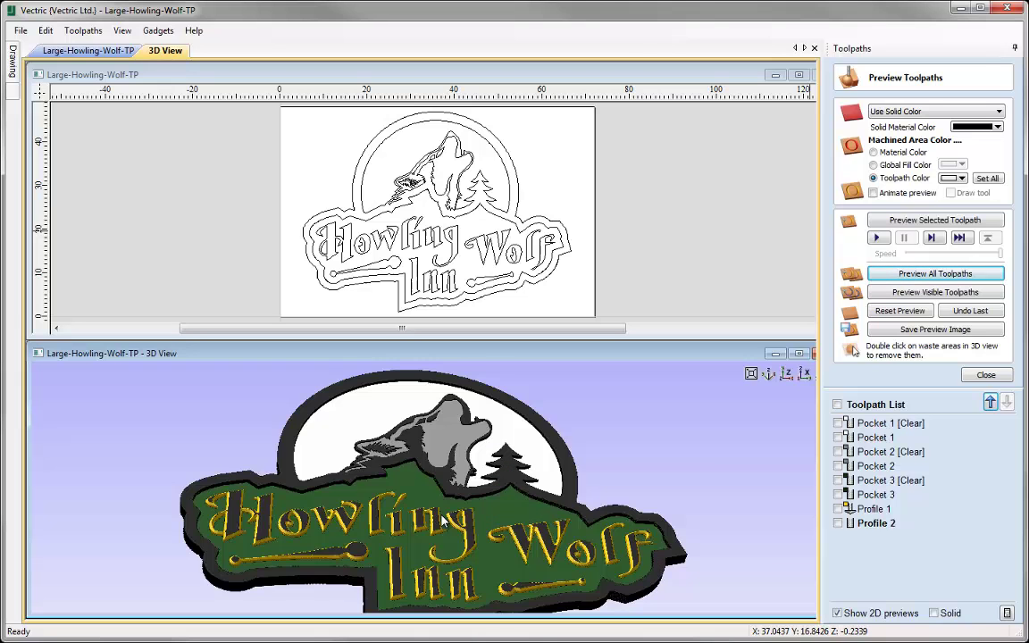
{"action": "left_click_drag", "start_coordinate": [384, 474], "coordinate": [431, 530]}
Inspect the Howling lettering close-up in perspective, then return to a near top-down view
{"action": "scroll", "coordinate": [388, 451], "scroll_direction": "down", "scroll_amount": 2}
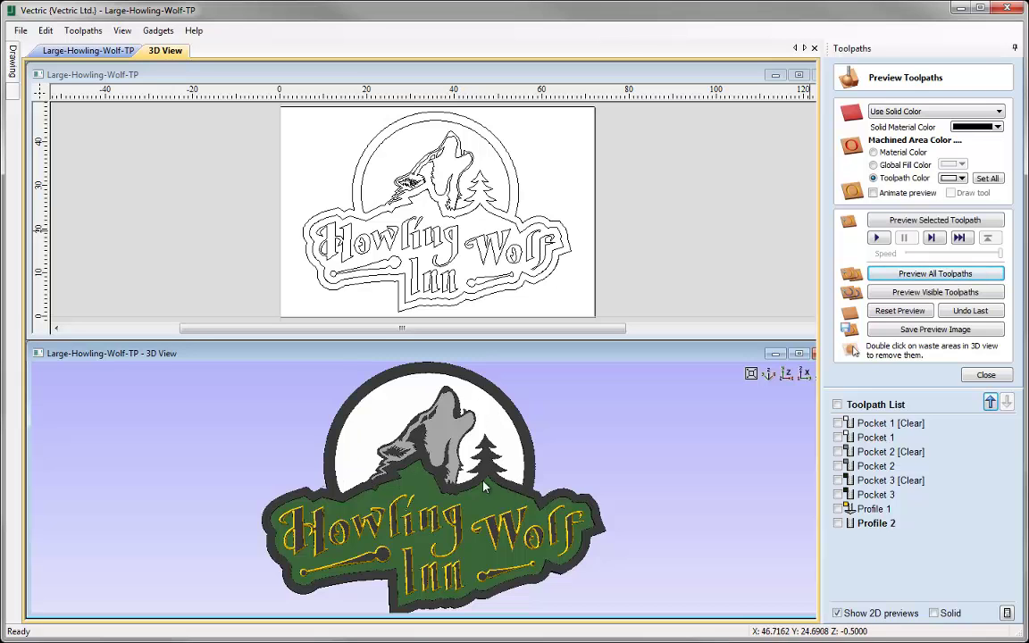
{"action": "scroll", "coordinate": [425, 556], "scroll_direction": "up", "scroll_amount": 2}
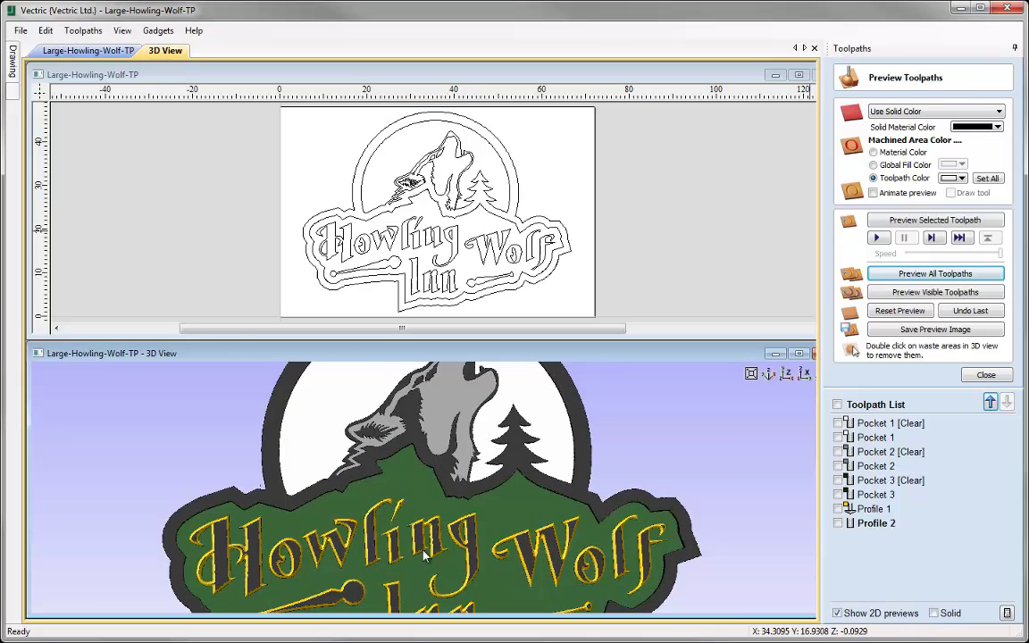
{"action": "left_click_drag", "start_coordinate": [425, 556], "coordinate": [410, 449]}
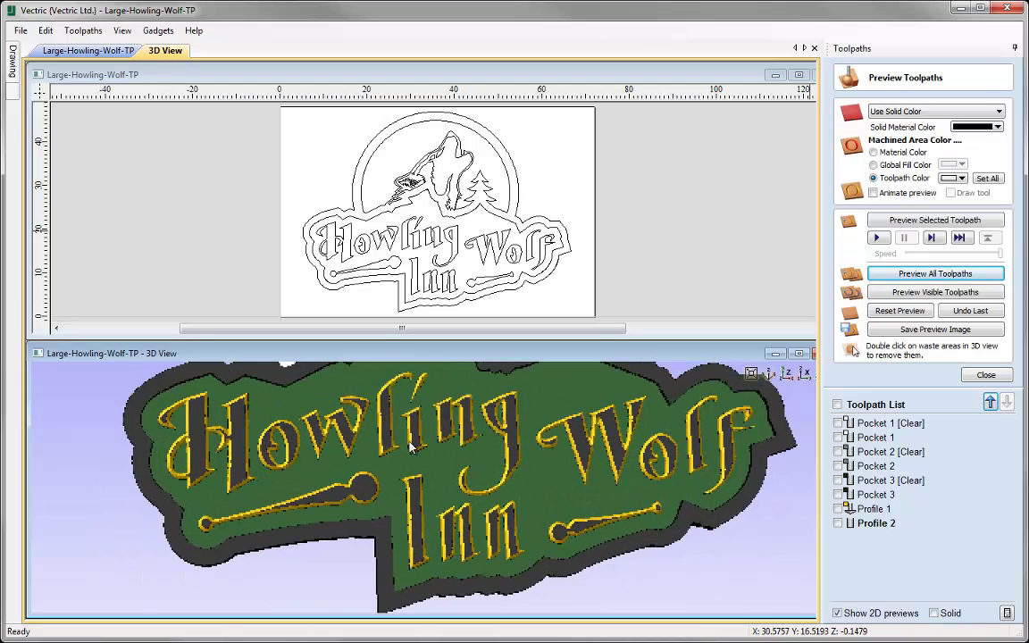
{"action": "scroll", "coordinate": [410, 449], "scroll_direction": "up", "scroll_amount": 2}
{"action": "left_click_drag", "start_coordinate": [326, 399], "coordinate": [387, 453]}
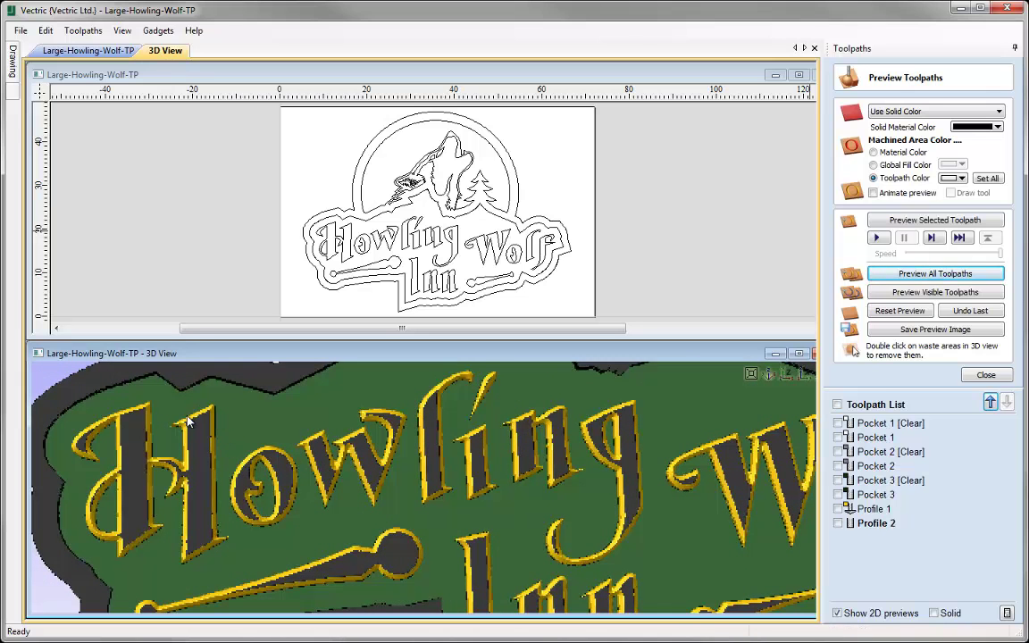
{"action": "scroll", "coordinate": [284, 539], "scroll_direction": "down", "scroll_amount": 4}
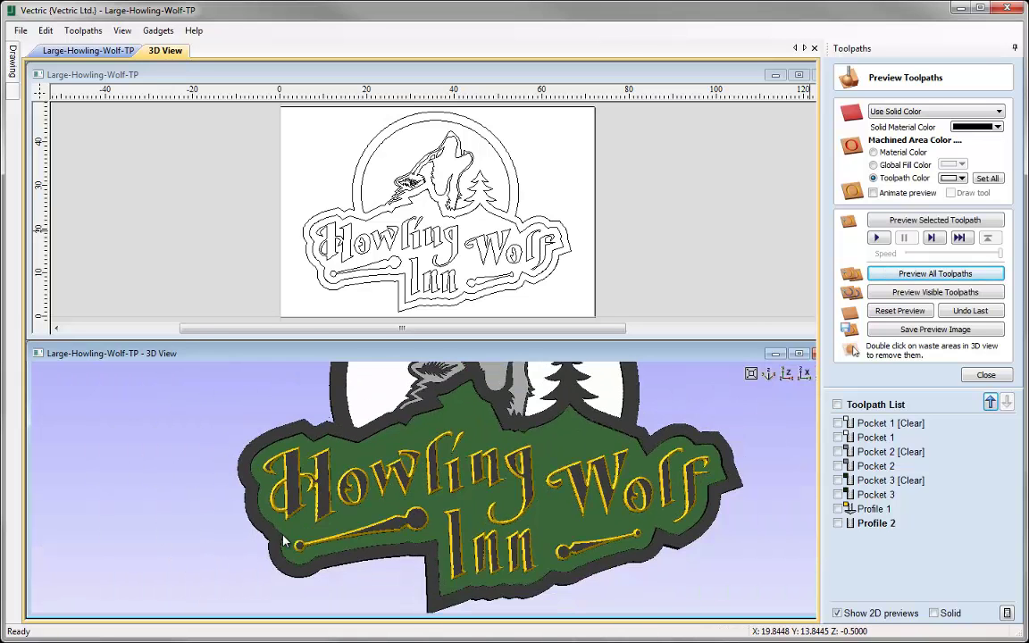
{"action": "left_click_drag", "start_coordinate": [427, 535], "coordinate": [457, 423]}
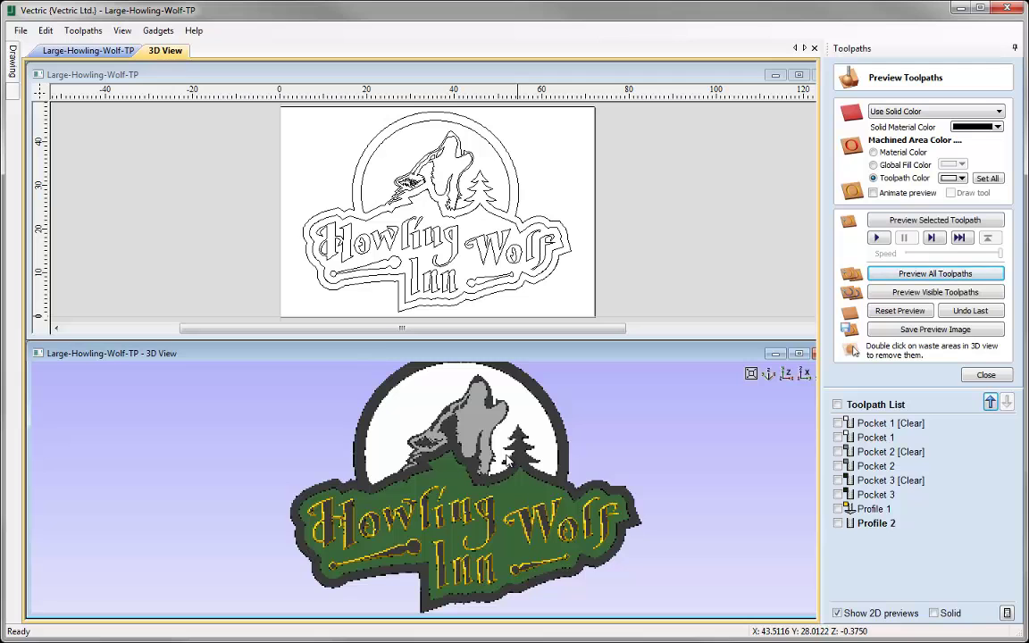
Close the preview and open the Toolpath Tiling Manager with its default 72.0 × 48.0 inch tiles
{"action": "left_click", "coordinate": [1001, 376]}
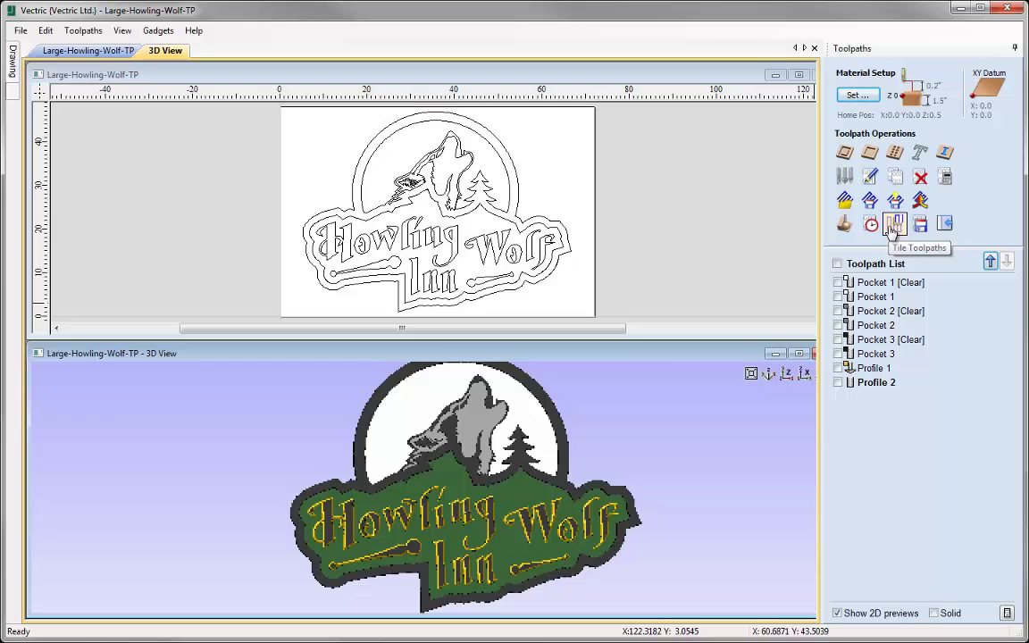
{"action": "left_click", "coordinate": [894, 226]}
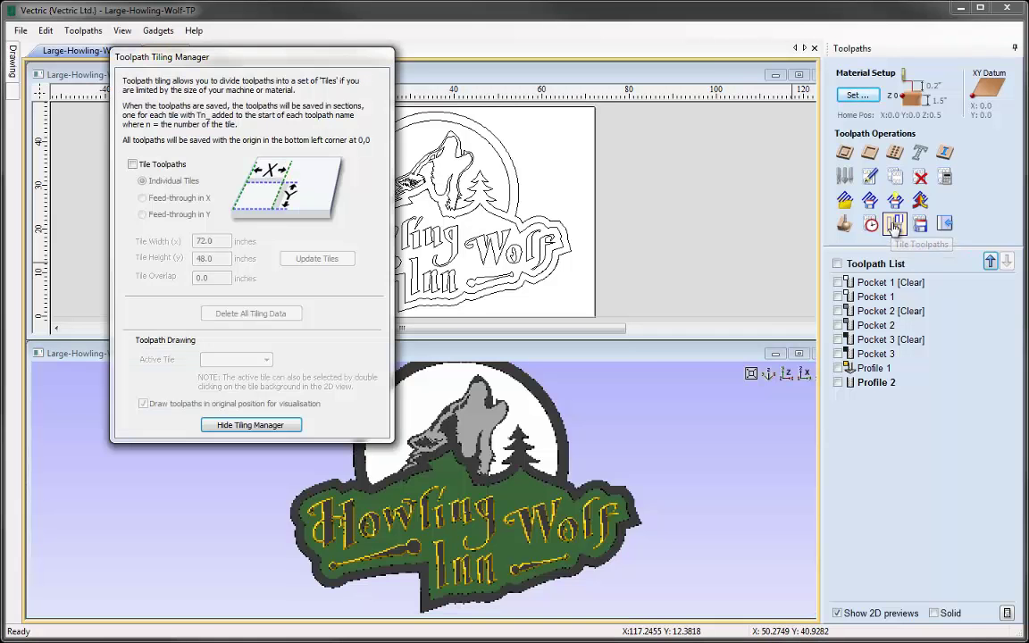
{"action": "left_click", "coordinate": [894, 226]}
{"action": "left_click", "coordinate": [895, 226]}
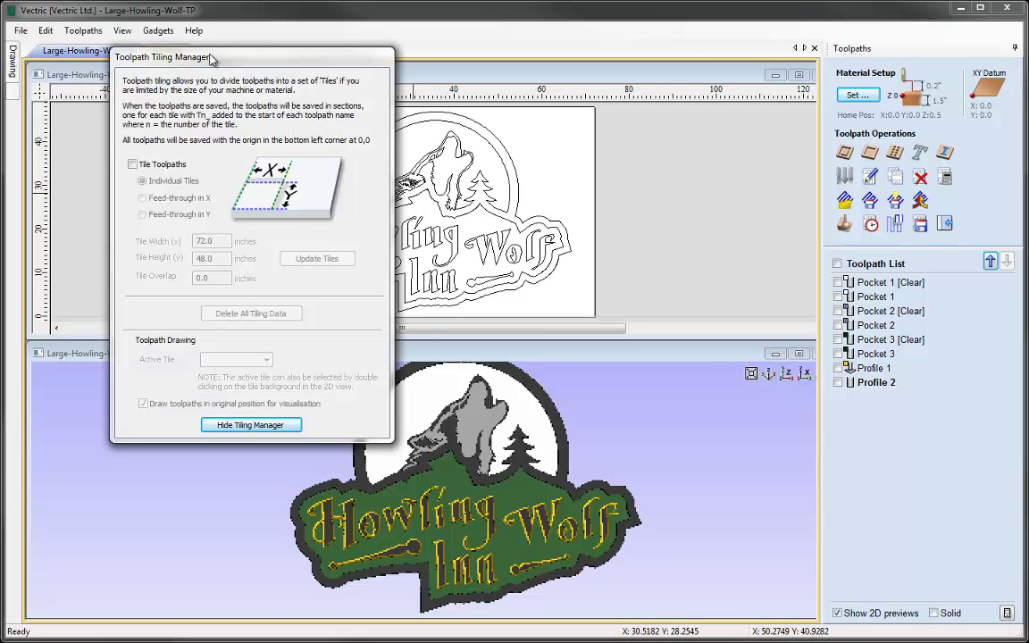
{"action": "left_click_drag", "start_coordinate": [786, 113], "coordinate": [101, 113]}
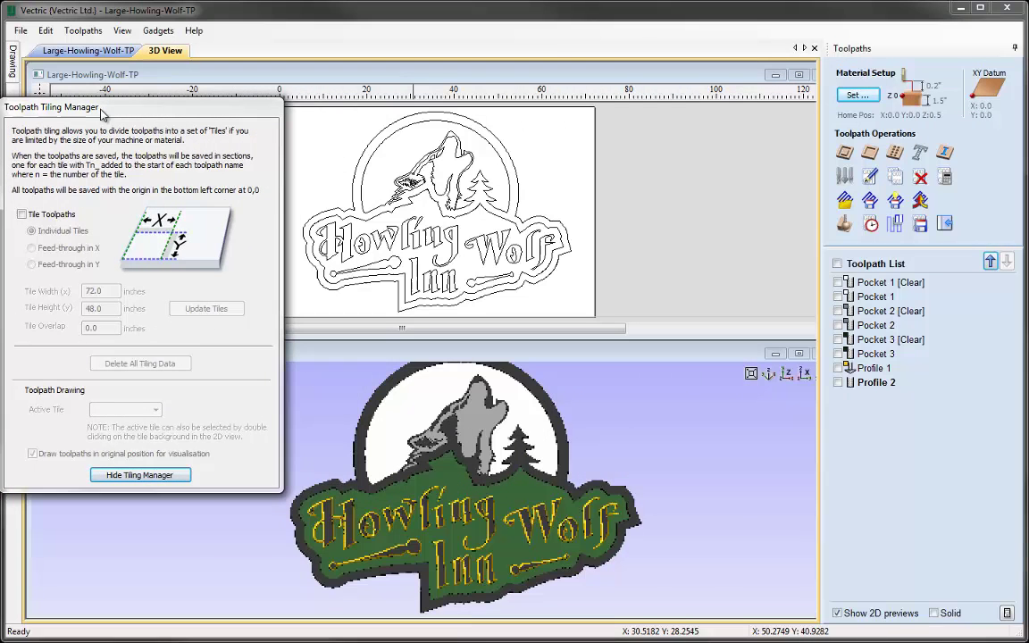
{"action": "left_click_drag", "start_coordinate": [101, 113], "coordinate": [136, 150]}
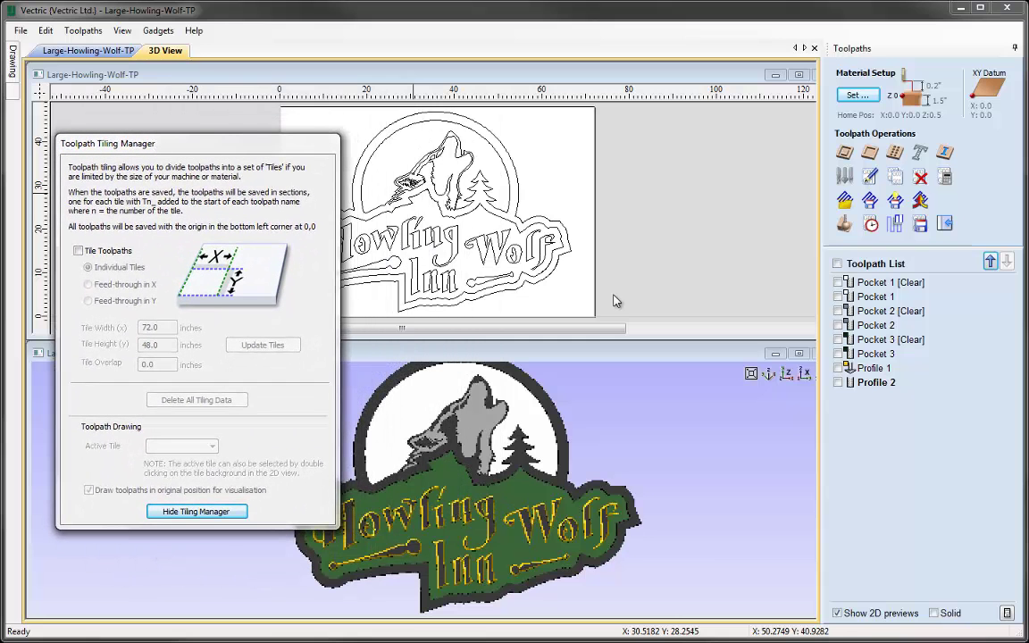
Make all toolpaths visible and switch on Tile Toolpaths in the Tiling Manager
{"action": "left_click", "coordinate": [838, 264]}
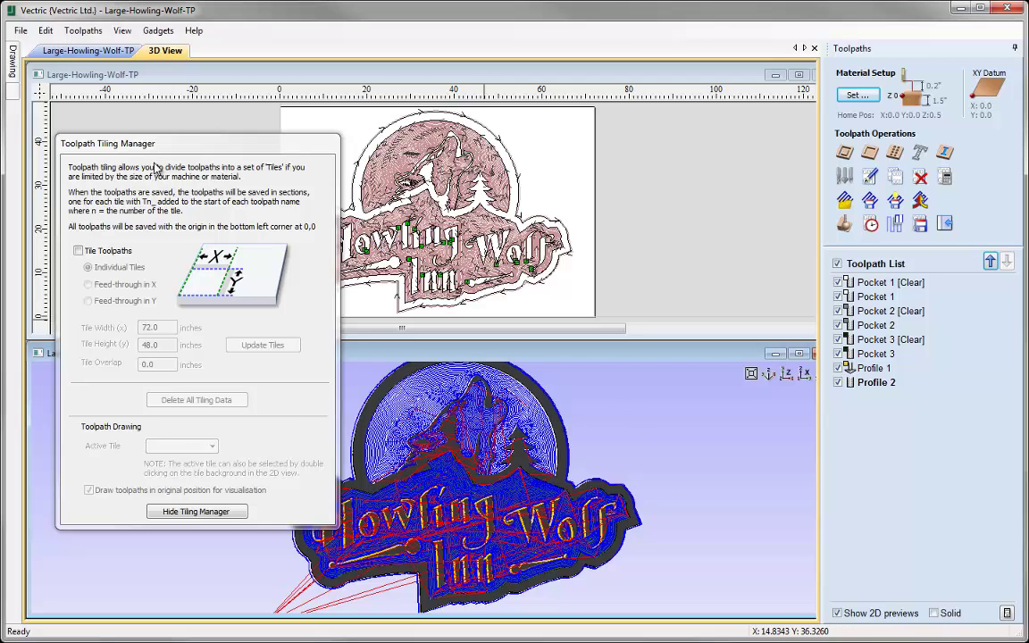
{"action": "left_click_drag", "start_coordinate": [154, 150], "coordinate": [106, 238]}
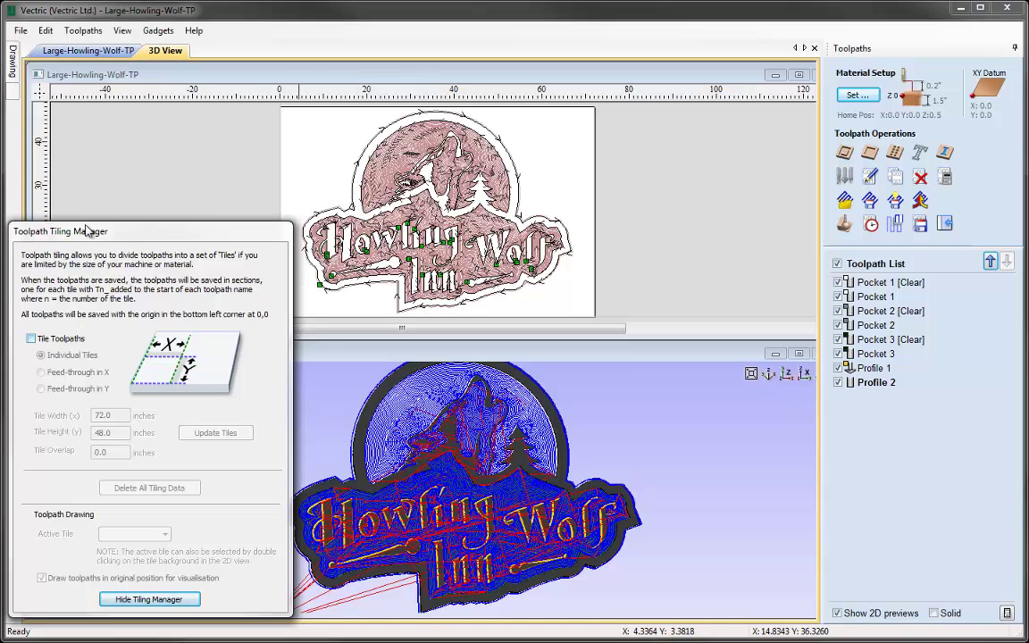
{"action": "left_click_drag", "start_coordinate": [93, 228], "coordinate": [140, 159]}
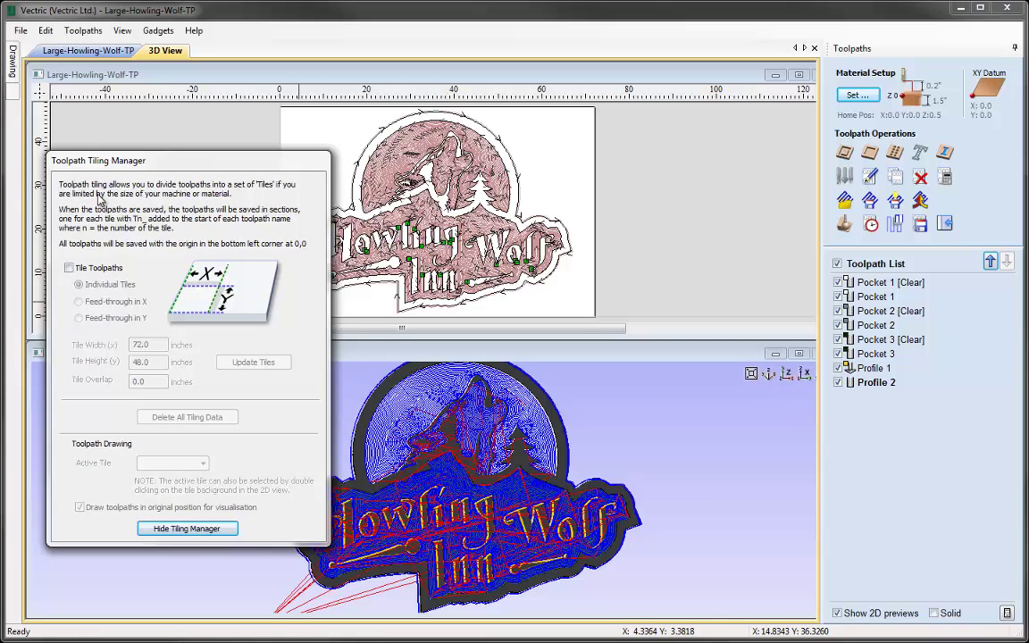
{"action": "left_click", "coordinate": [68, 268]}
{"action": "left_click", "coordinate": [68, 268]}
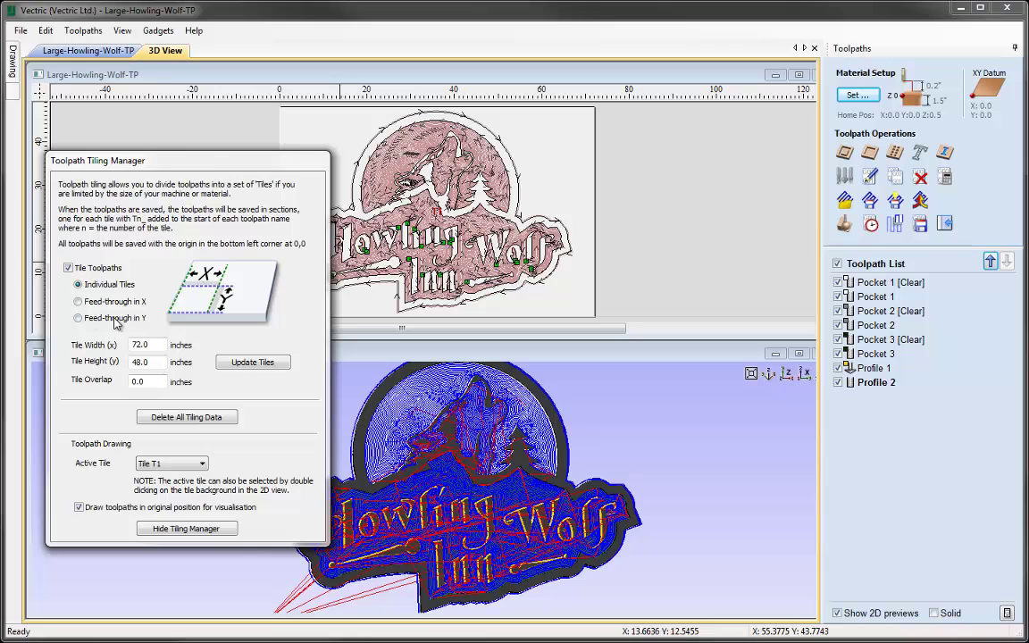
Try Feed-through in X and Y tiling, then return to Individual Tiles
{"action": "left_click", "coordinate": [84, 301]}
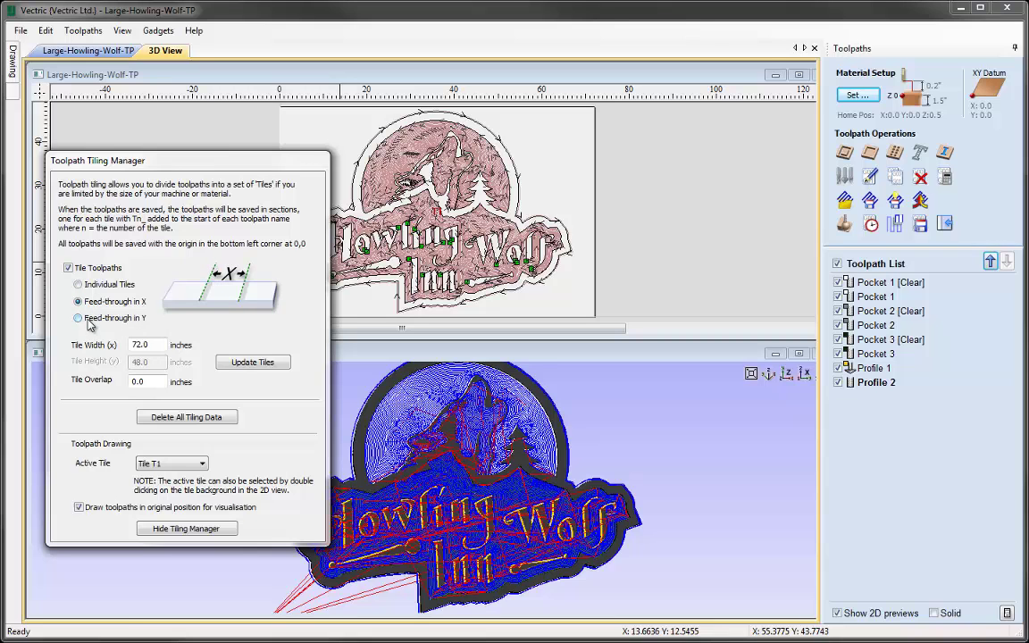
{"action": "left_click", "coordinate": [90, 324]}
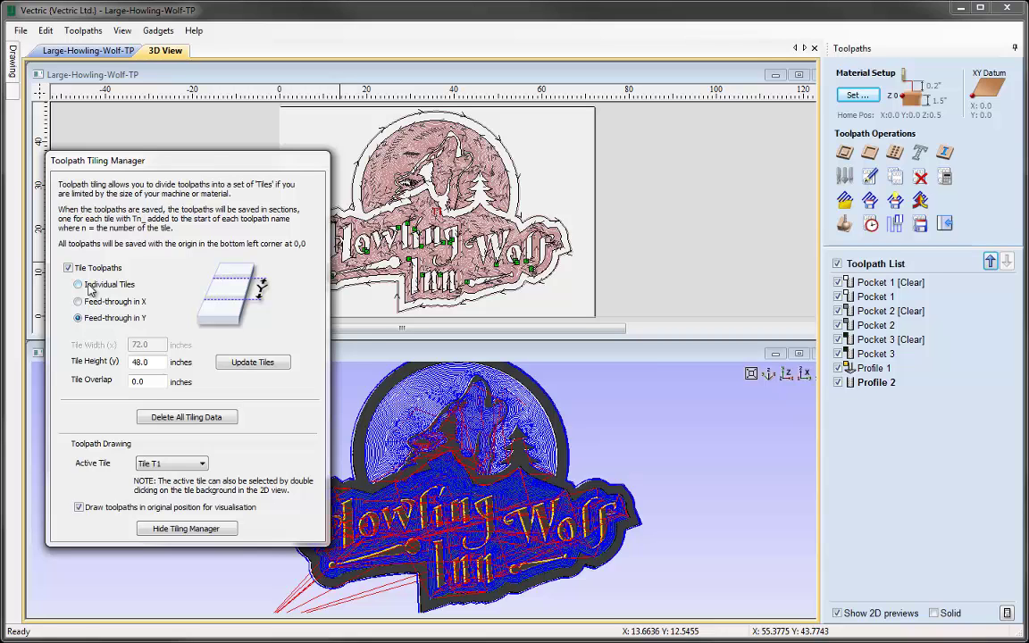
{"action": "left_click", "coordinate": [89, 286]}
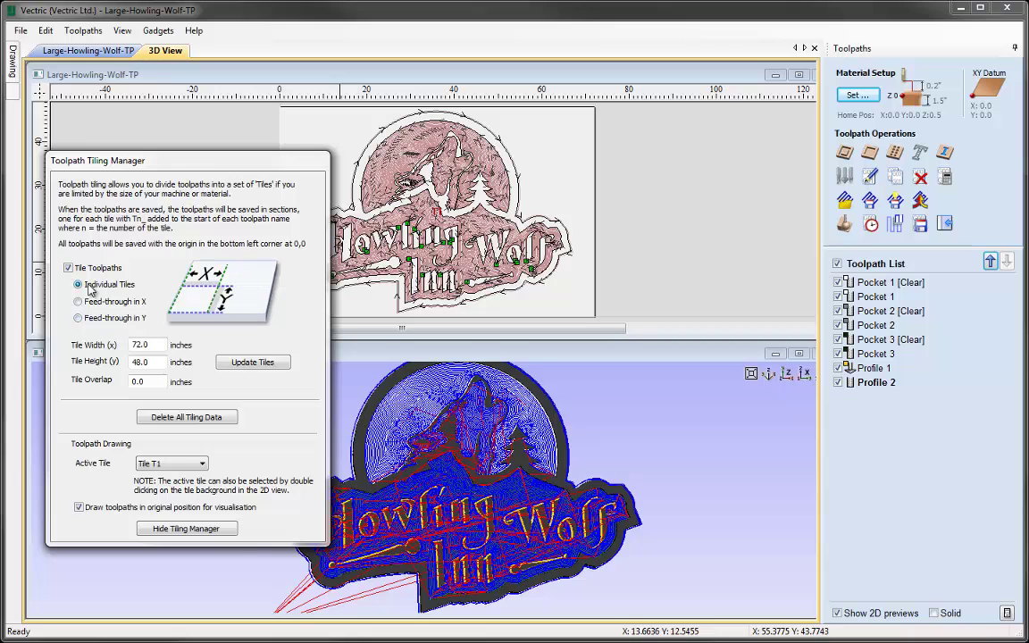
Enter 24 × 24 inch tile width and height, keeping tile overlap at 0.0
{"action": "double_click", "coordinate": [156, 345]}
{"action": "type", "text": "24"}
{"action": "double_click", "coordinate": [141, 362]}
{"action": "type", "text": "24"}
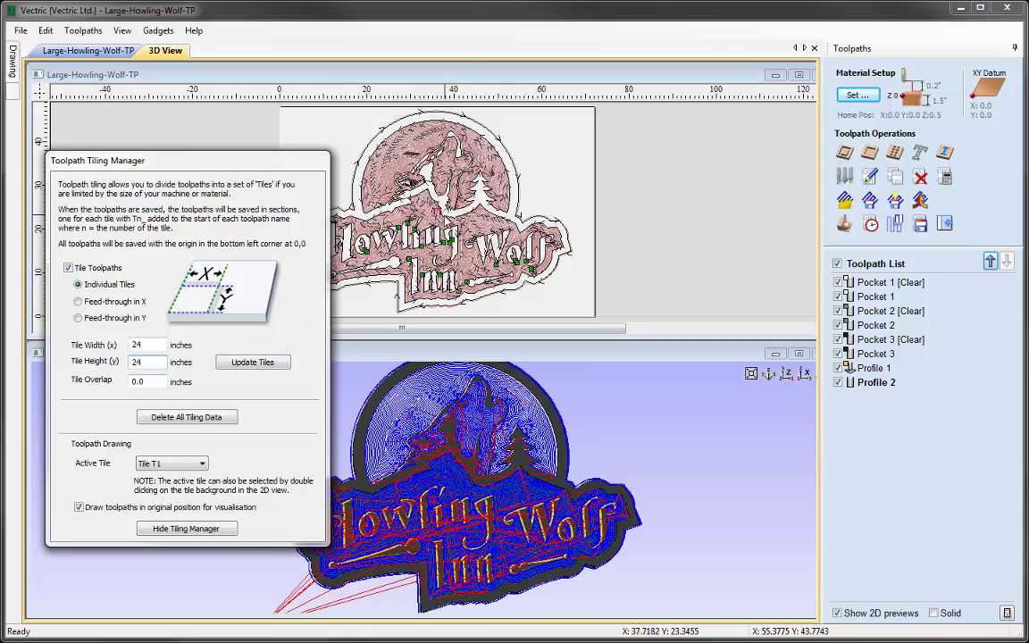
{"action": "left_click", "coordinate": [404, 198]}
{"action": "scroll", "coordinate": [440, 213], "scroll_direction": "up", "scroll_amount": 5}
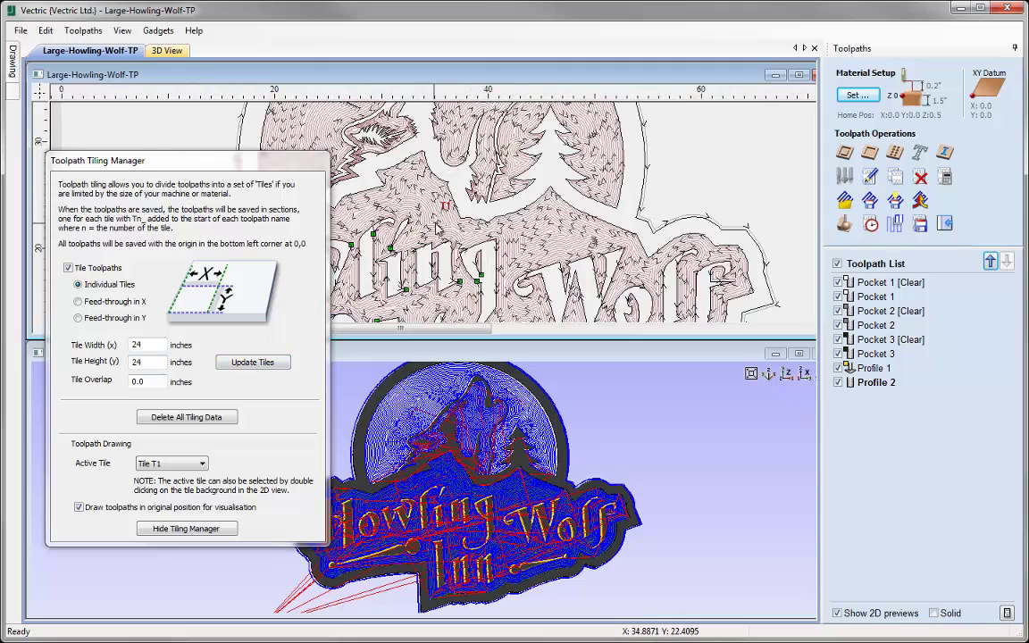
{"action": "scroll", "coordinate": [444, 214], "scroll_direction": "down", "scroll_amount": 8}
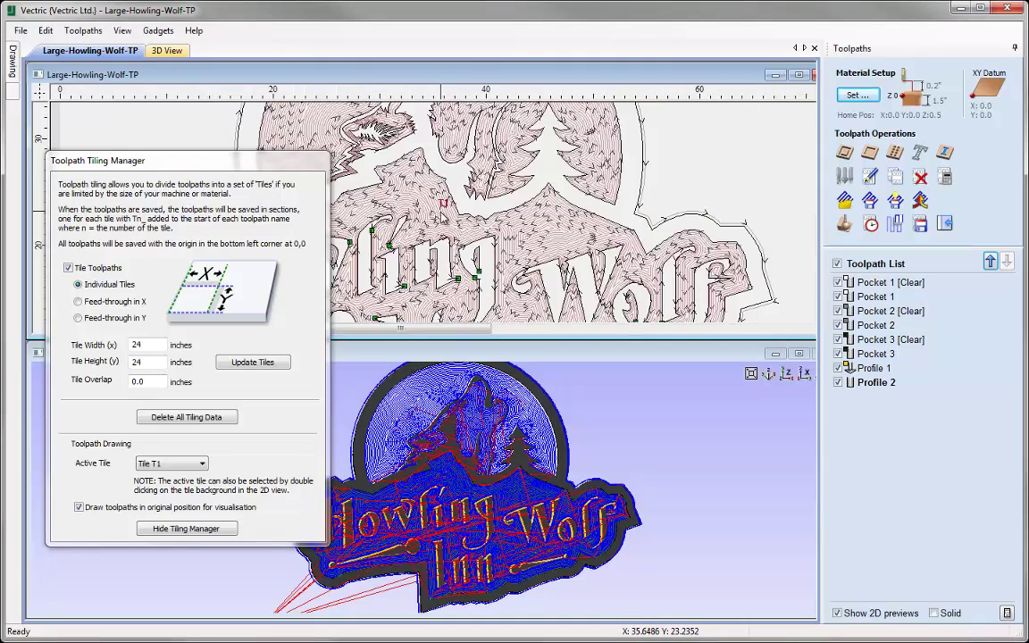
{"action": "scroll", "coordinate": [440, 207], "scroll_direction": "up", "scroll_amount": 1}
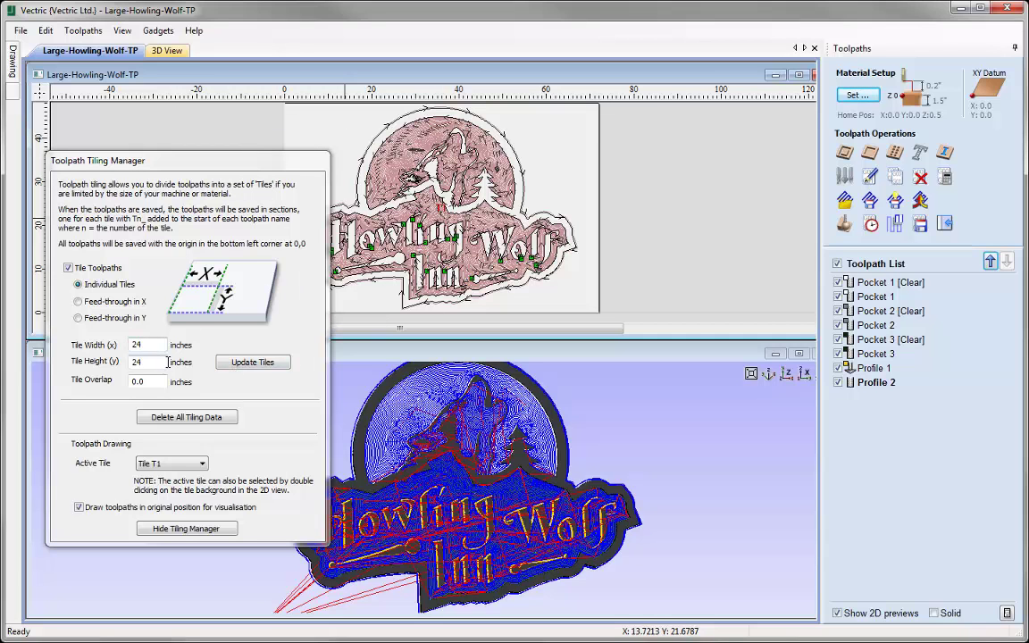
{"action": "left_click", "coordinate": [252, 362]}
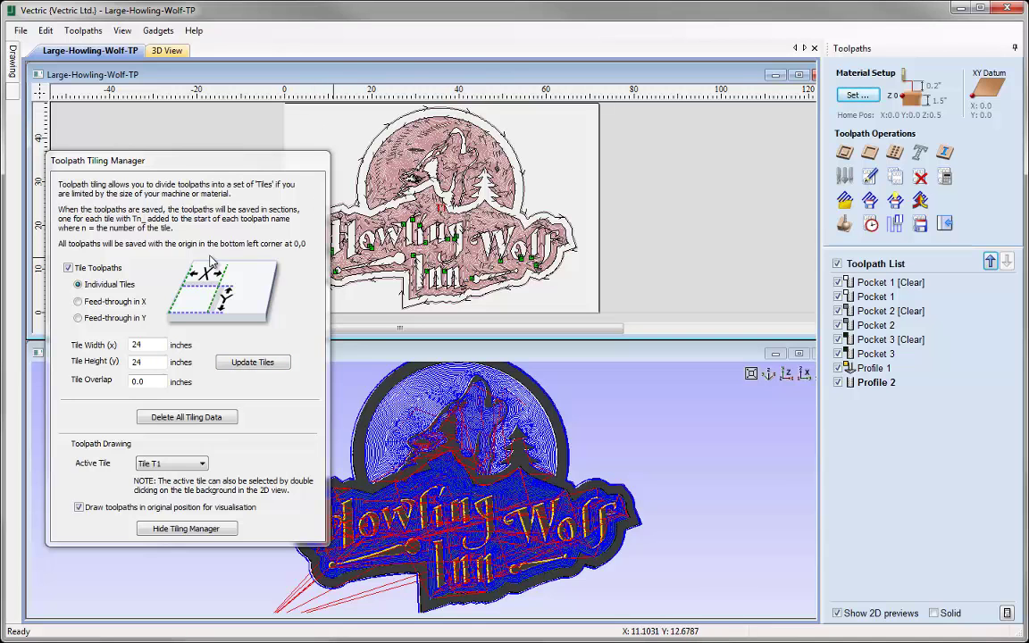
Update the tiles into a 24-inch grid and move the Tiling Manager to reveal it
{"action": "left_click", "coordinate": [260, 363]}
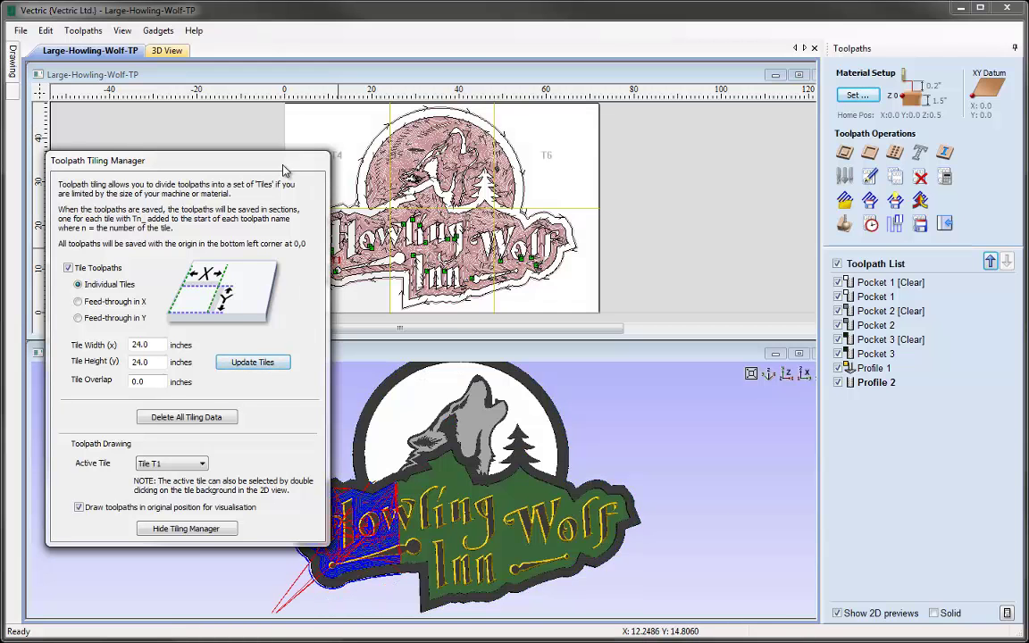
{"action": "mouse_move", "coordinate": [259, 159]}
{"action": "left_mouse_down"}
{"action": "mouse_move", "coordinate": [240, 194]}
{"action": "mouse_move", "coordinate": [132, 227]}
{"action": "left_mouse_up"}
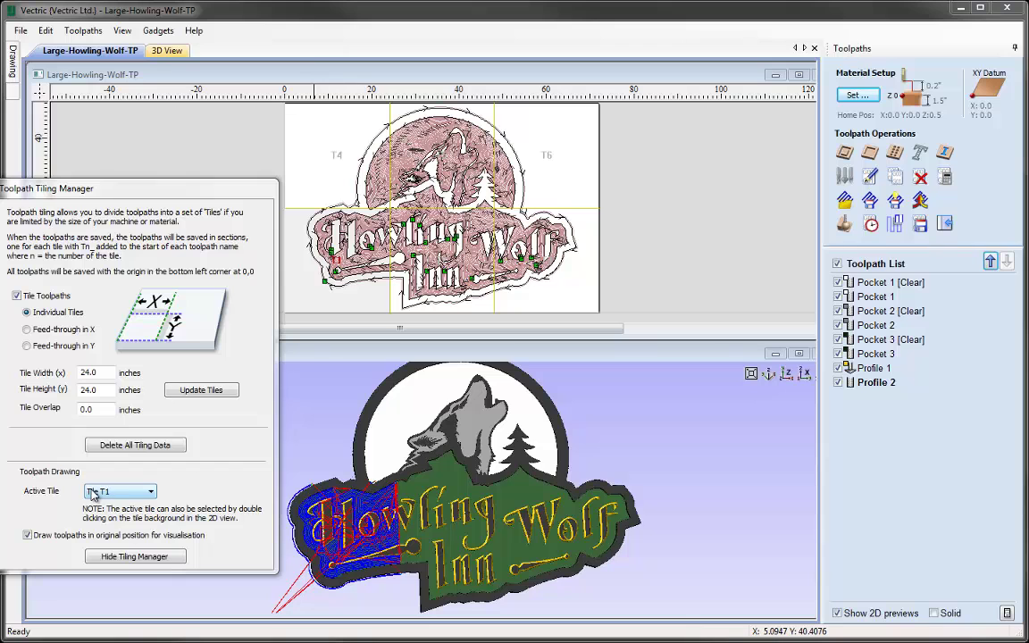
{"action": "left_click", "coordinate": [149, 497]}
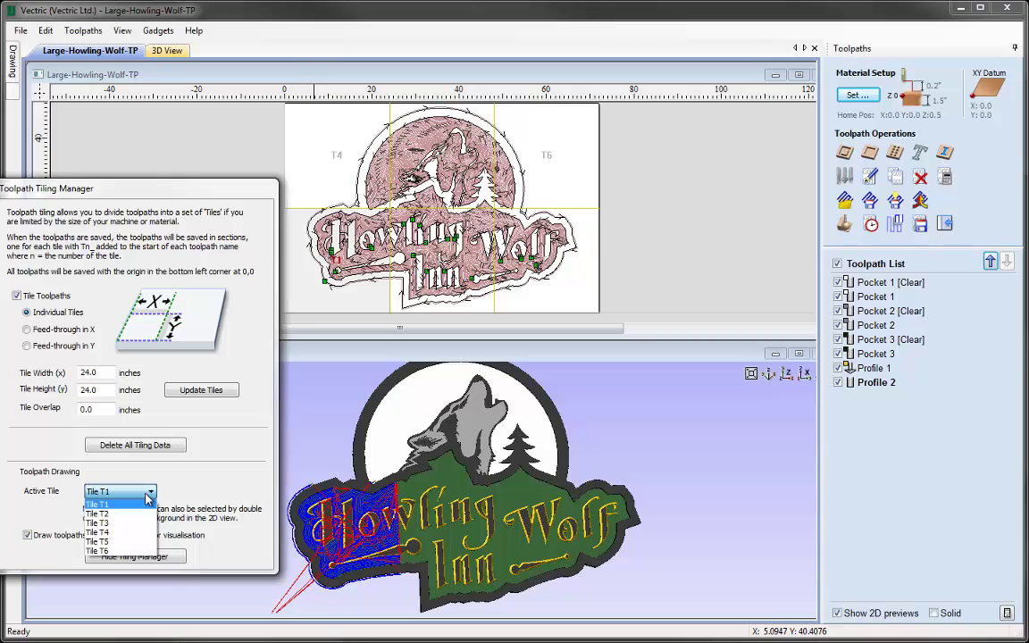
{"action": "left_click", "coordinate": [103, 515]}
{"action": "left_click", "coordinate": [143, 492]}
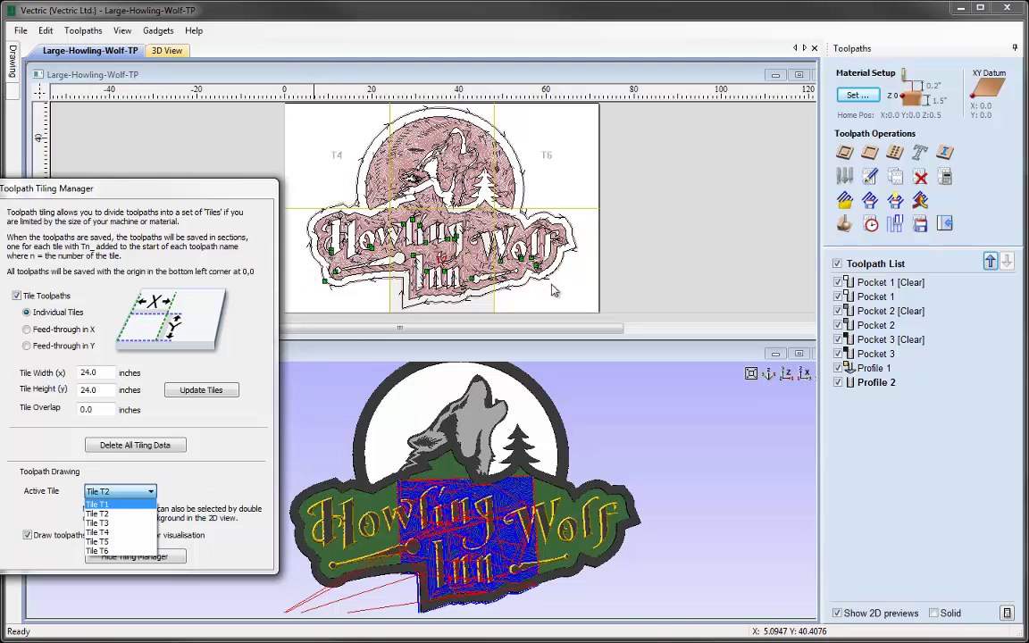
{"action": "left_click", "coordinate": [500, 262]}
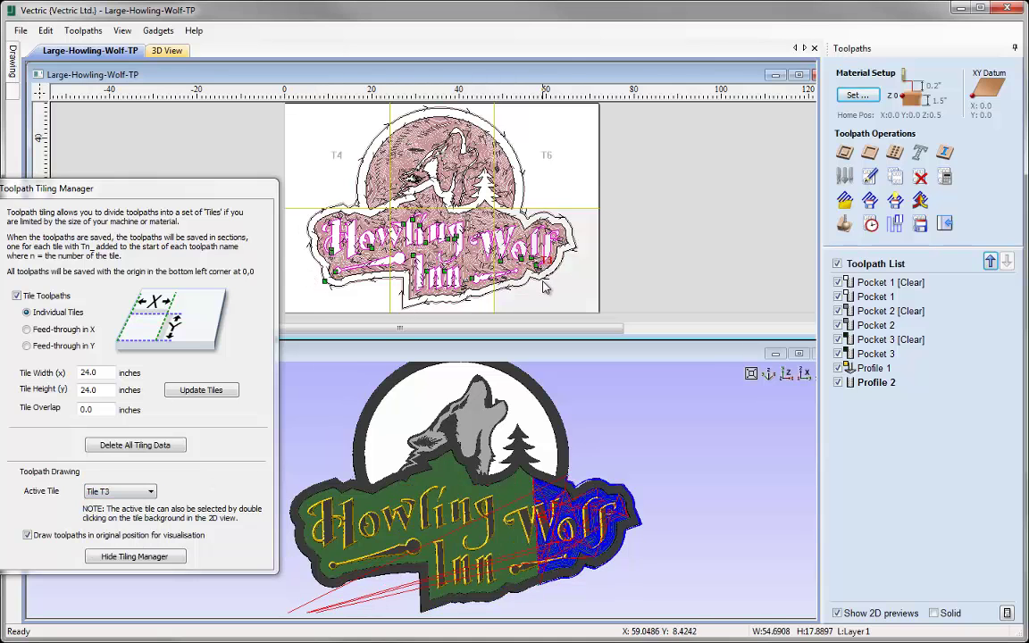
{"action": "double_click", "coordinate": [579, 188]}
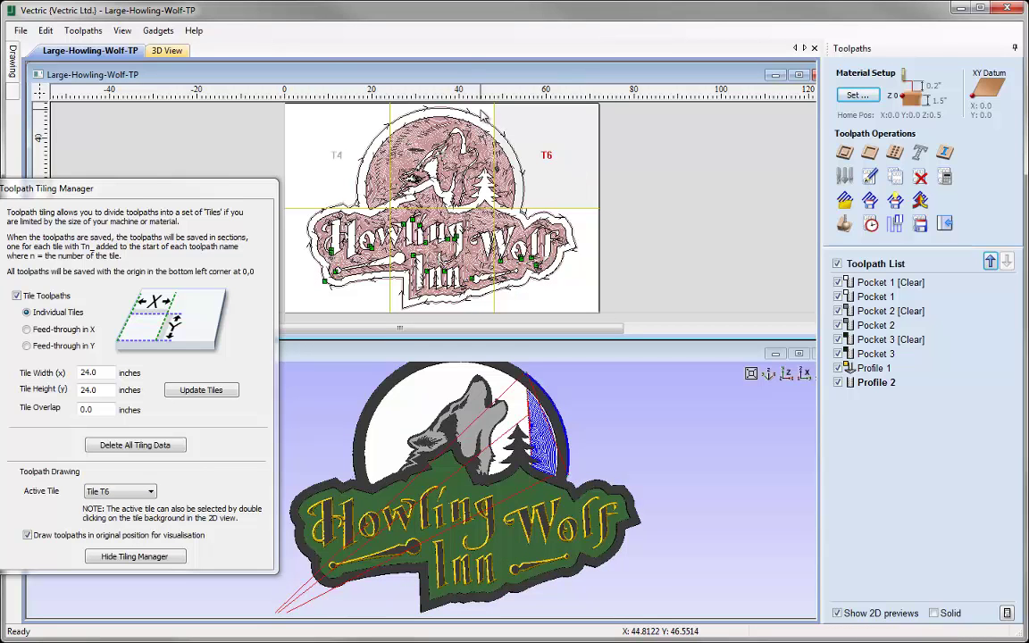
{"action": "double_click", "coordinate": [432, 102]}
{"action": "double_click", "coordinate": [336, 147]}
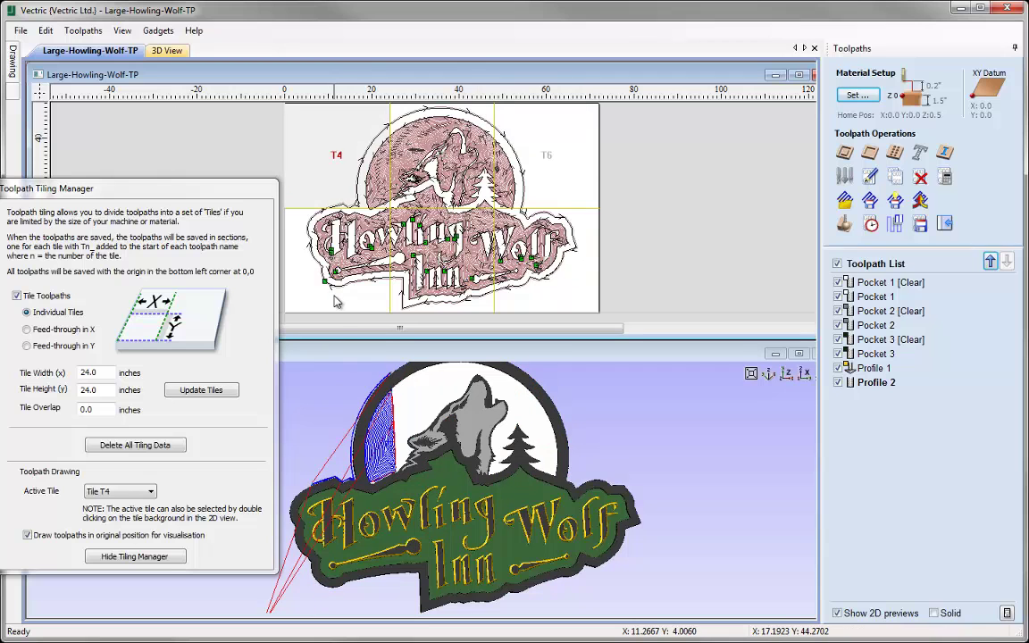
{"action": "double_click", "coordinate": [305, 269]}
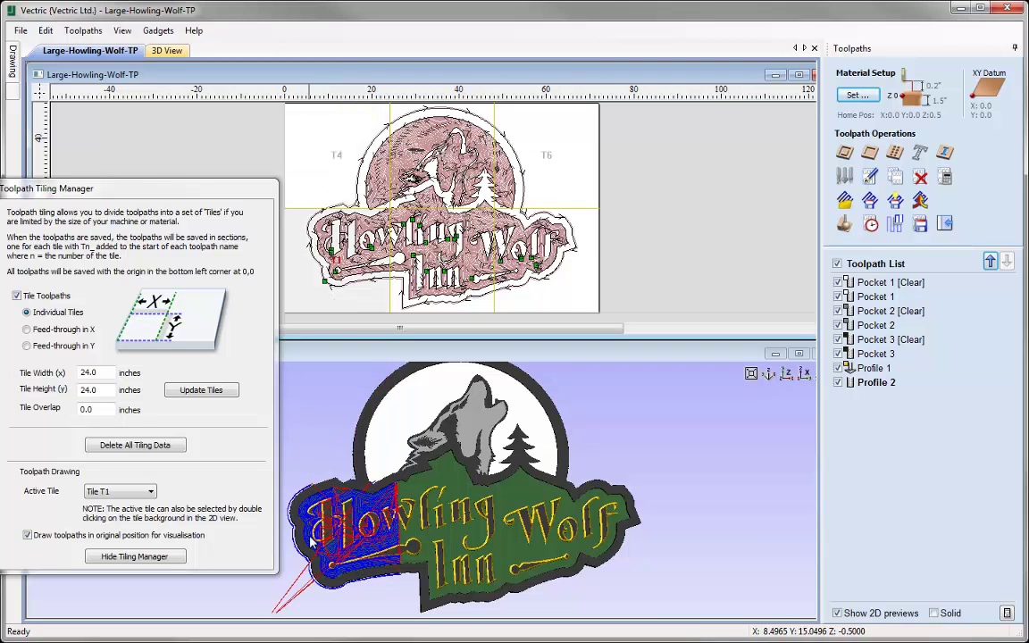
Orbit the 3D sign and check tiles T2, T3 and T6 in turn, ending on T4
{"action": "left_click_drag", "start_coordinate": [311, 541], "coordinate": [393, 510]}
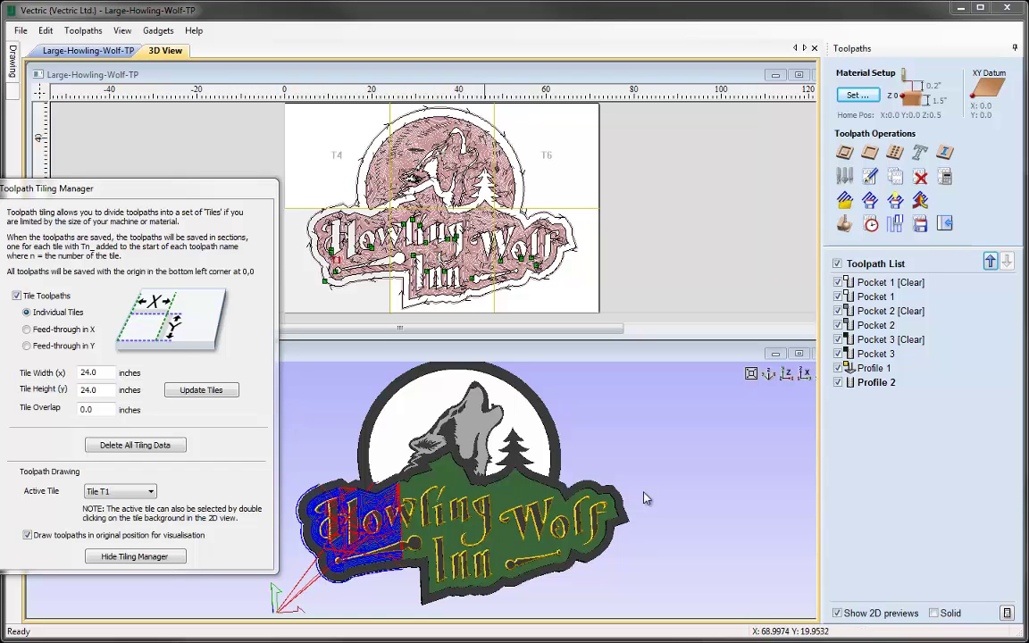
{"action": "scroll", "coordinate": [645, 498], "scroll_direction": "down", "scroll_amount": 1}
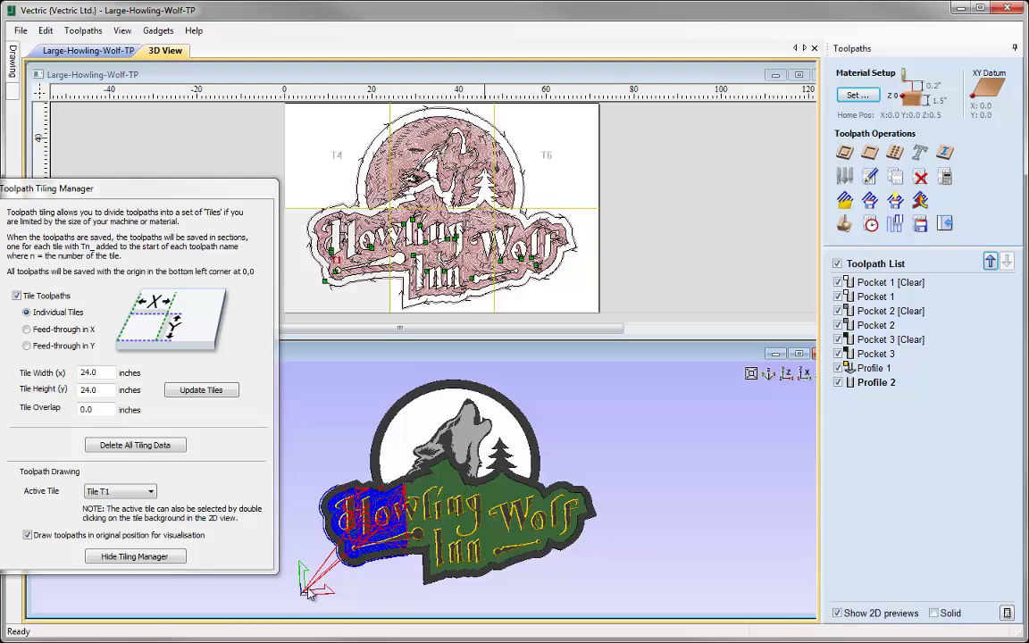
{"action": "left_click_drag", "start_coordinate": [292, 534], "coordinate": [320, 588]}
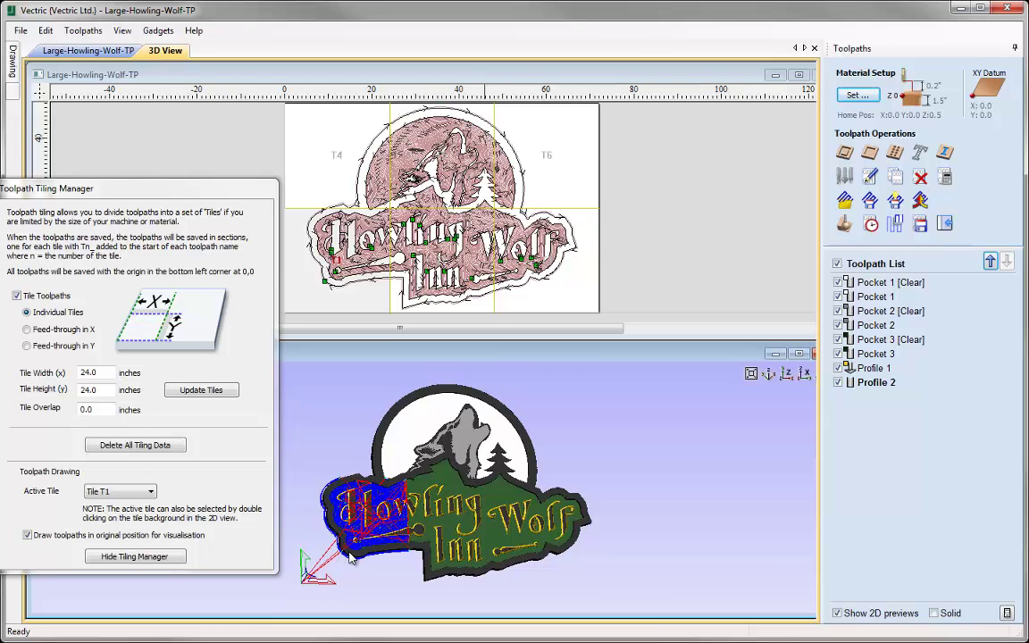
{"action": "double_click", "coordinate": [489, 307]}
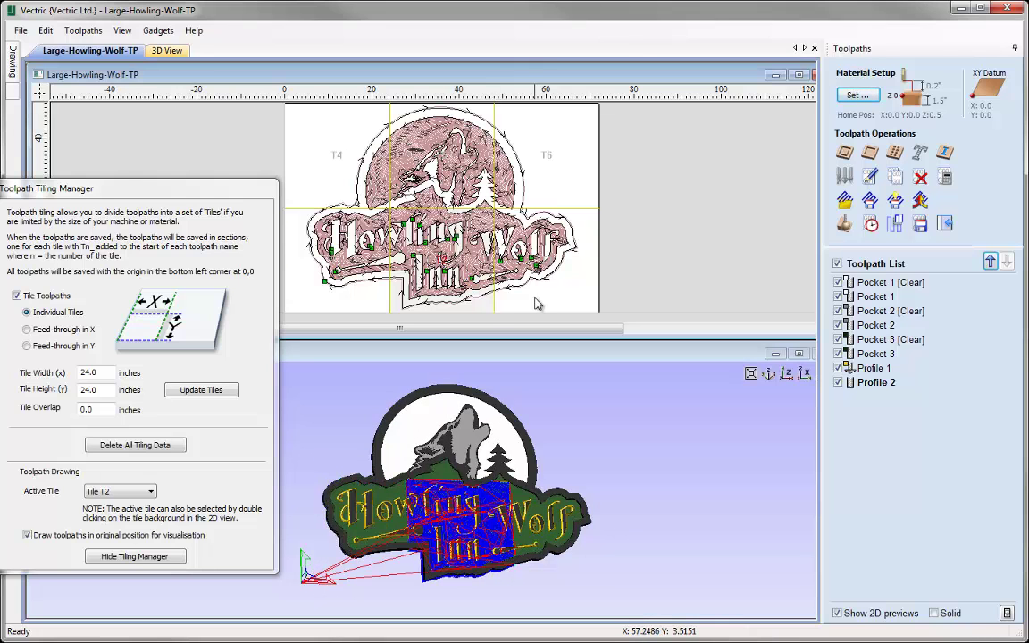
{"action": "double_click", "coordinate": [535, 305]}
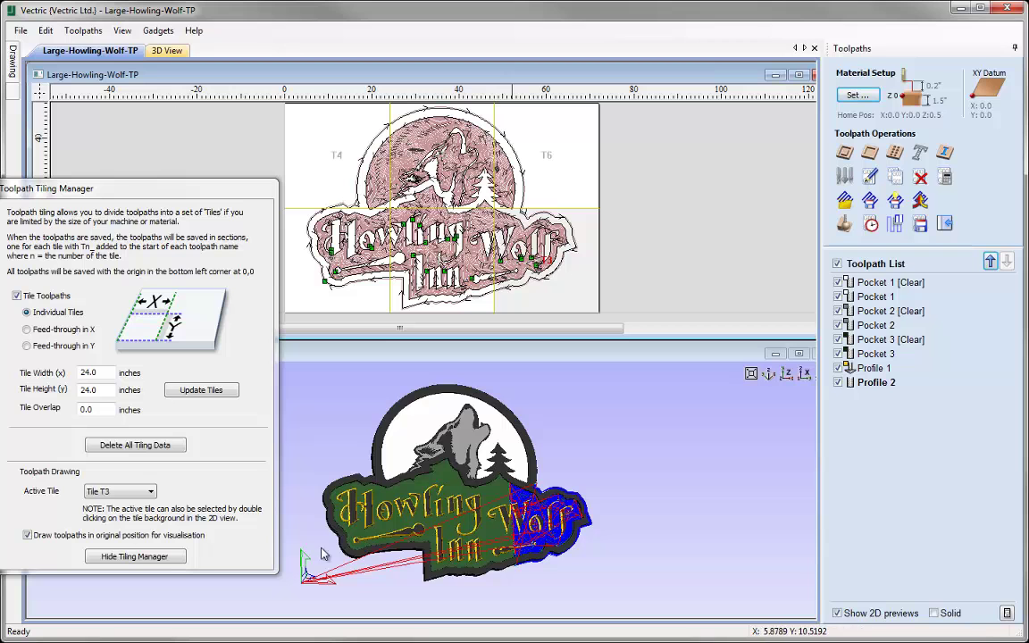
{"action": "double_click", "coordinate": [558, 197]}
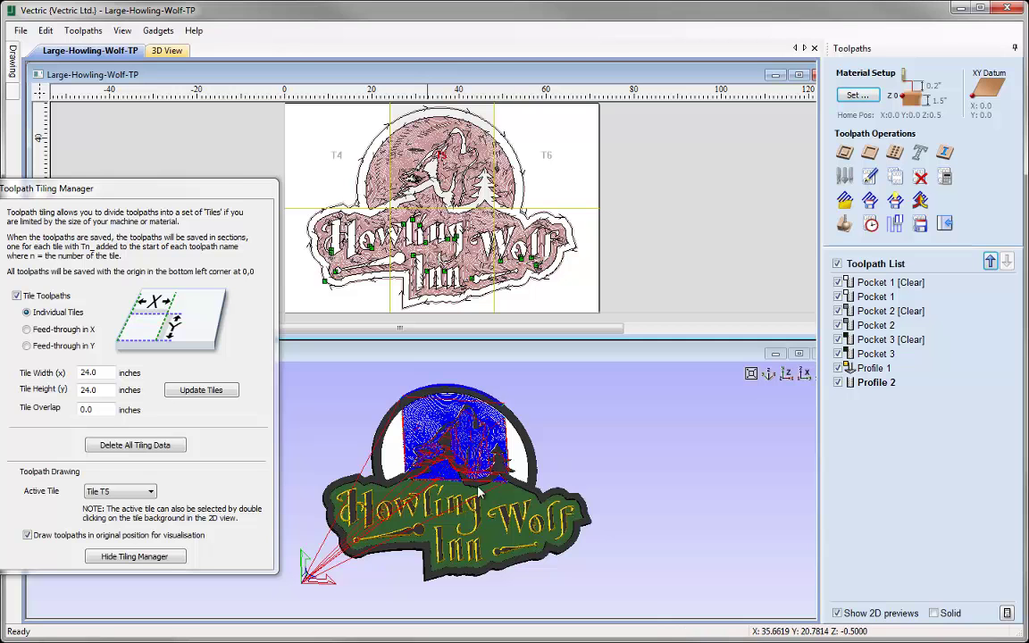
{"action": "double_click", "coordinate": [319, 136]}
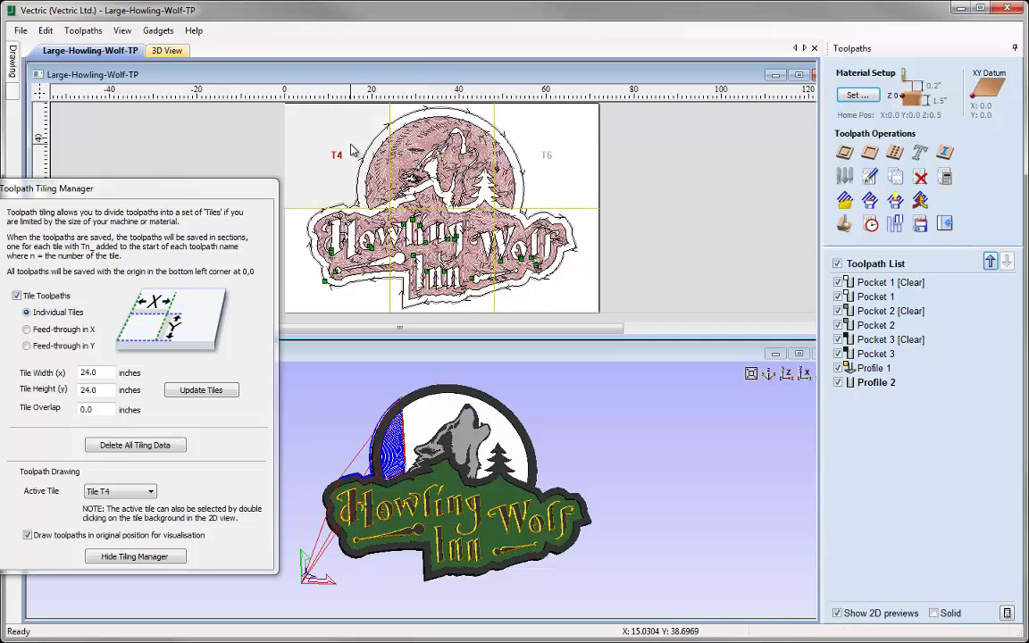
Draw toolpaths at the tile's own position and reset the preview to a blank tile block
{"action": "left_click", "coordinate": [28, 536]}
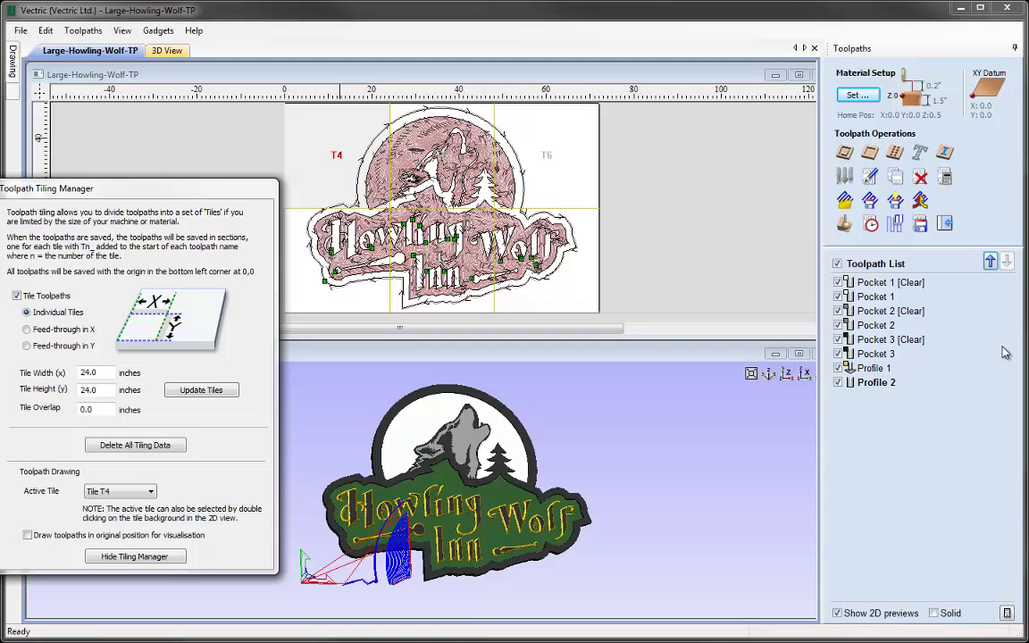
{"action": "left_click", "coordinate": [845, 224]}
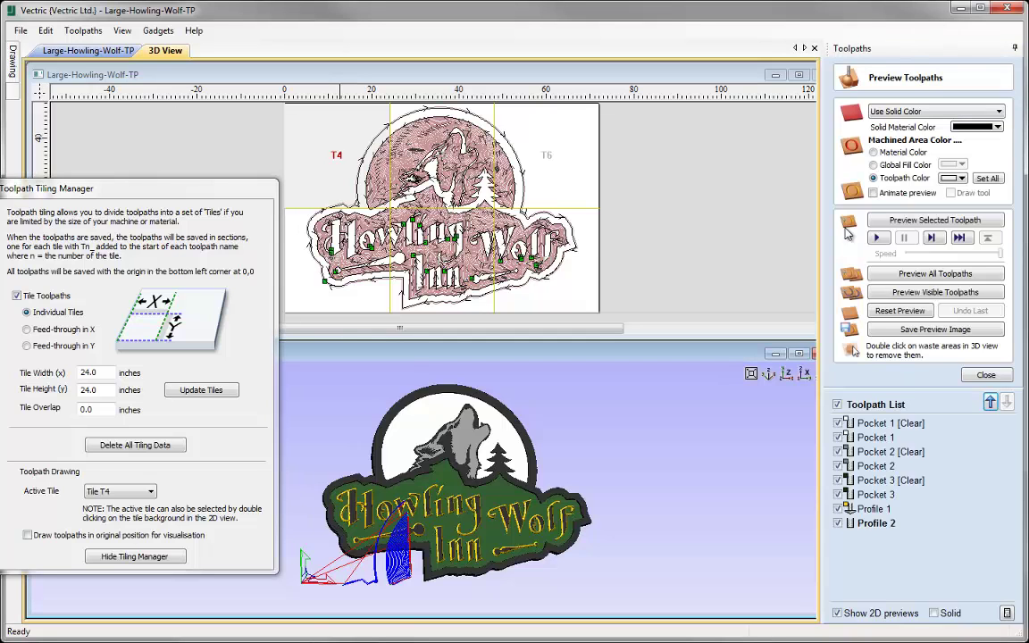
{"action": "left_click", "coordinate": [900, 310]}
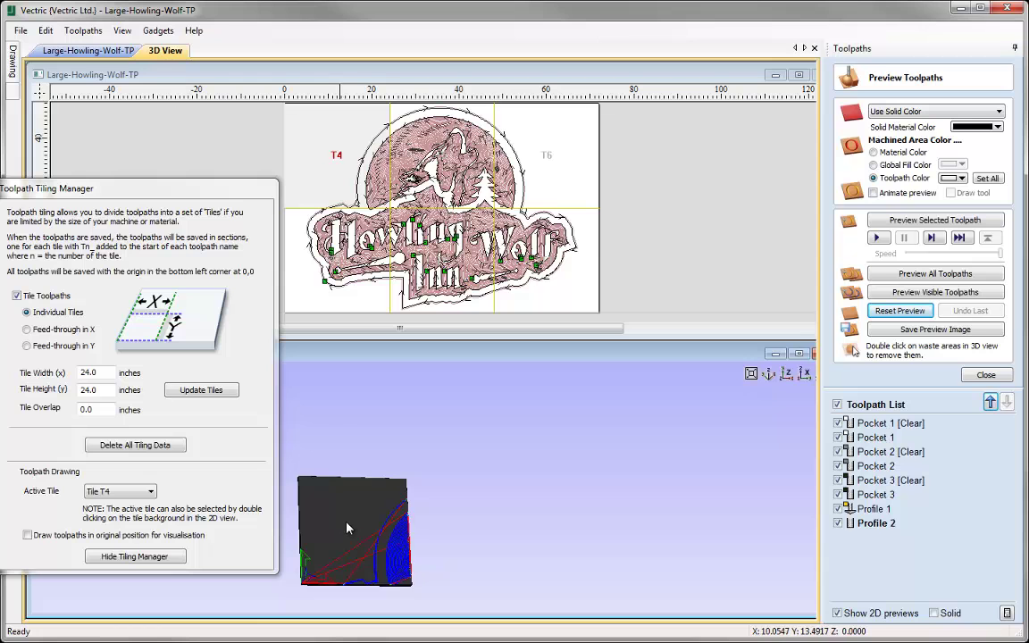
{"action": "left_click_drag", "start_coordinate": [349, 529], "coordinate": [432, 497]}
{"action": "scroll", "coordinate": [483, 541], "scroll_direction": "up", "scroll_amount": 3}
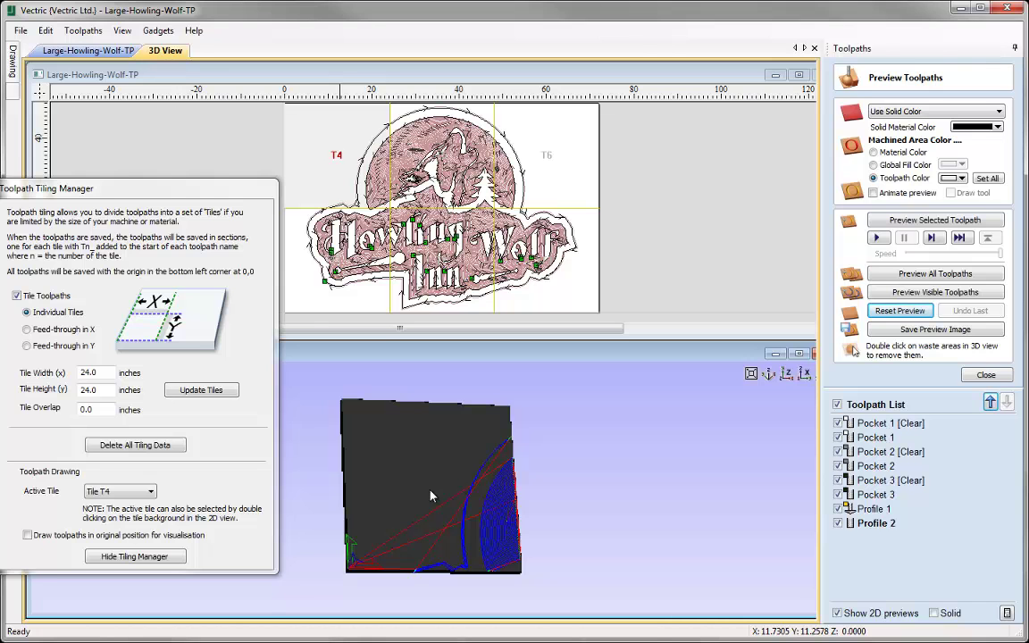
Cycle through tiles T1, T2, T6 and T5 back to T4, then preview all its toolpaths
{"action": "double_click", "coordinate": [386, 308]}
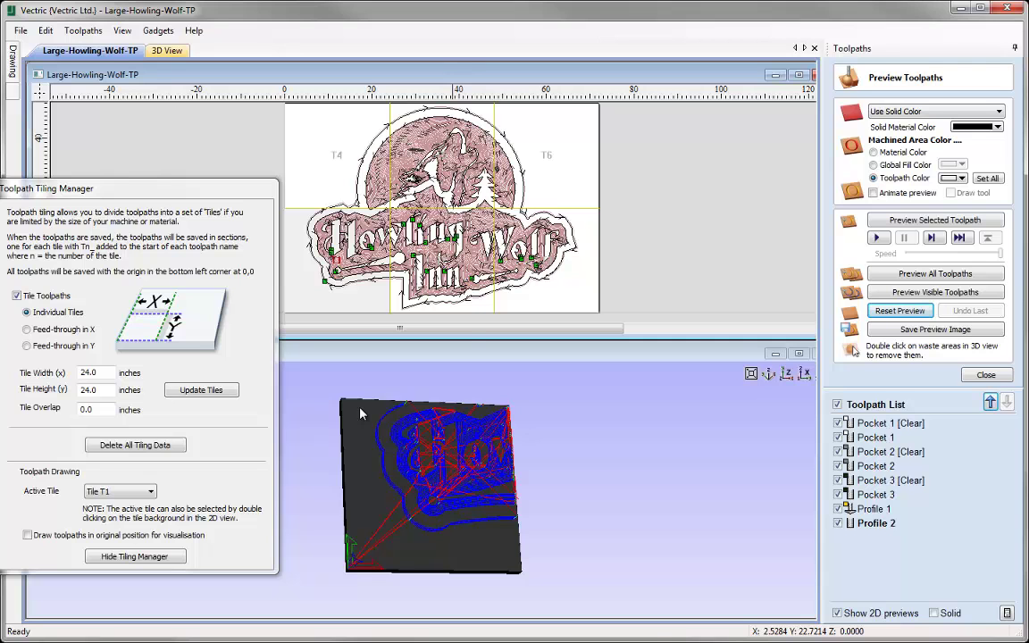
{"action": "double_click", "coordinate": [480, 310]}
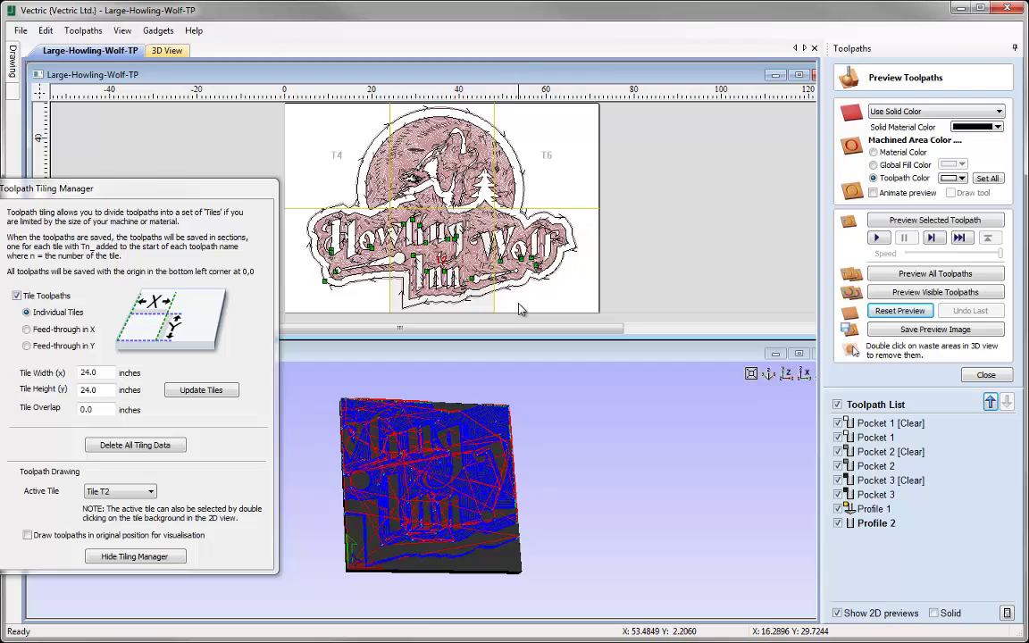
{"action": "double_click", "coordinate": [526, 157]}
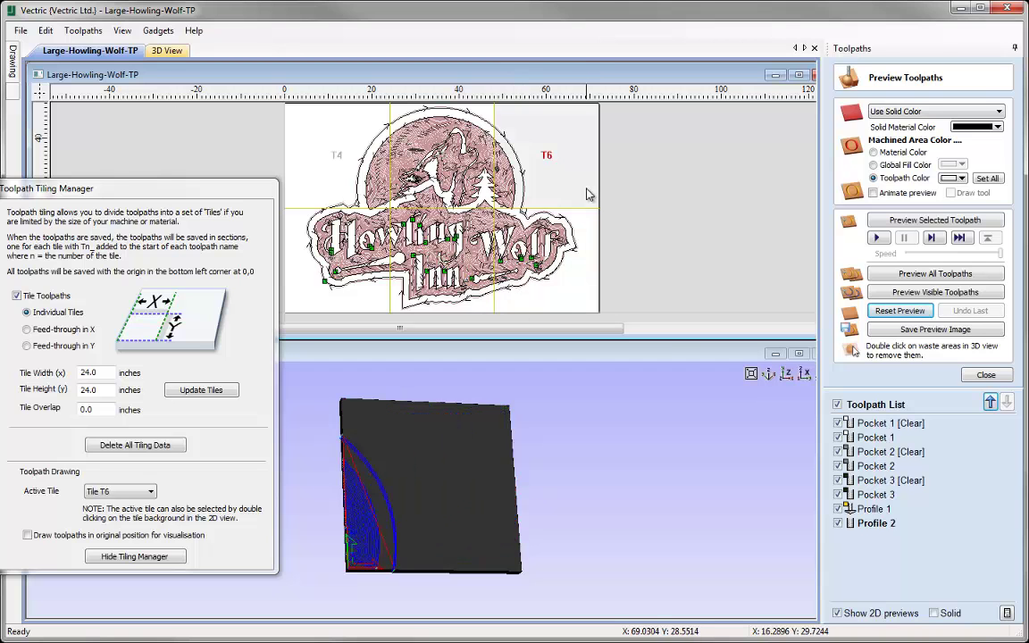
{"action": "double_click", "coordinate": [485, 119]}
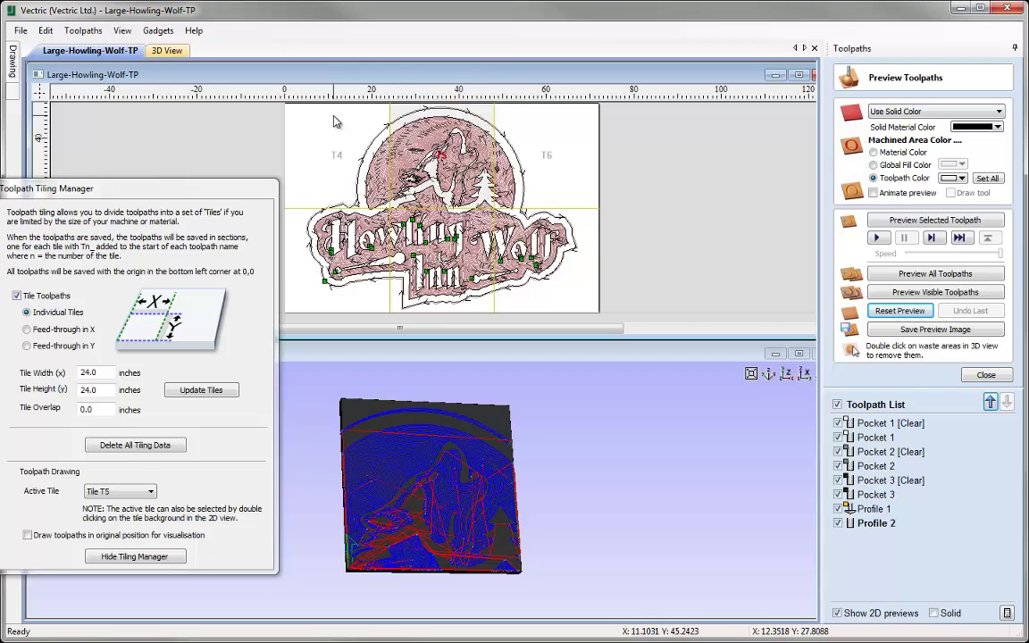
{"action": "double_click", "coordinate": [347, 168]}
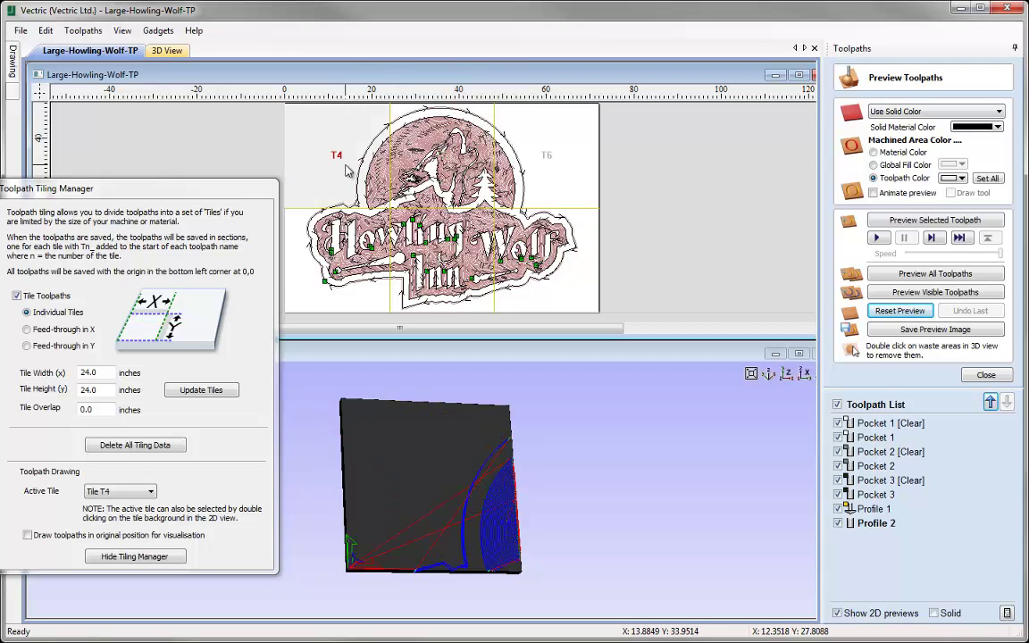
{"action": "left_click", "coordinate": [933, 276]}
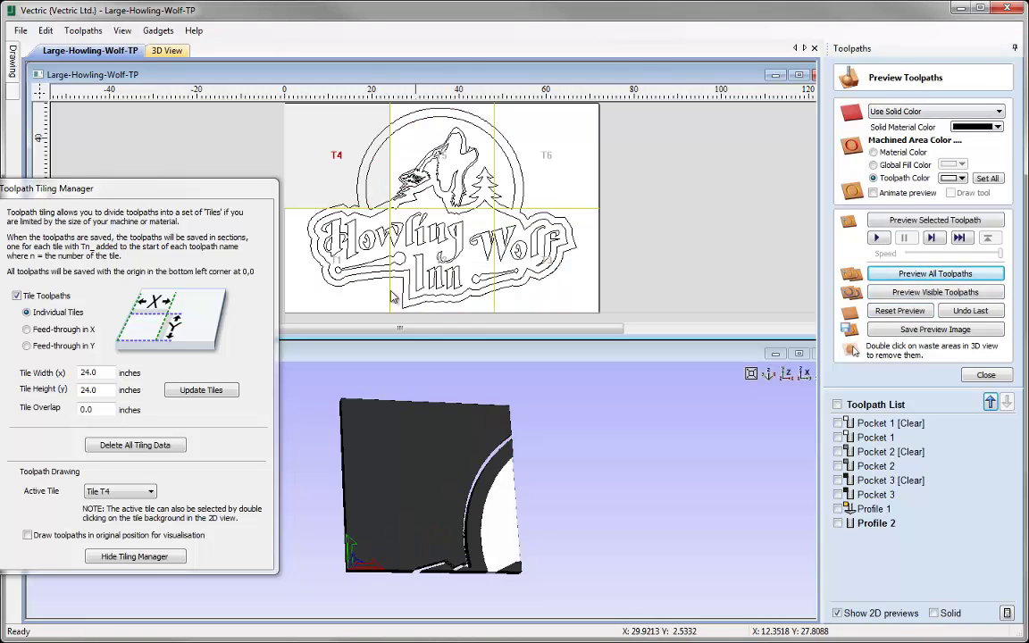
Simulate the toolpaths on tiles T1 and T2, and toggle the toolpaths between sign and tile positions
{"action": "double_click", "coordinate": [334, 260]}
{"action": "left_click", "coordinate": [936, 274]}
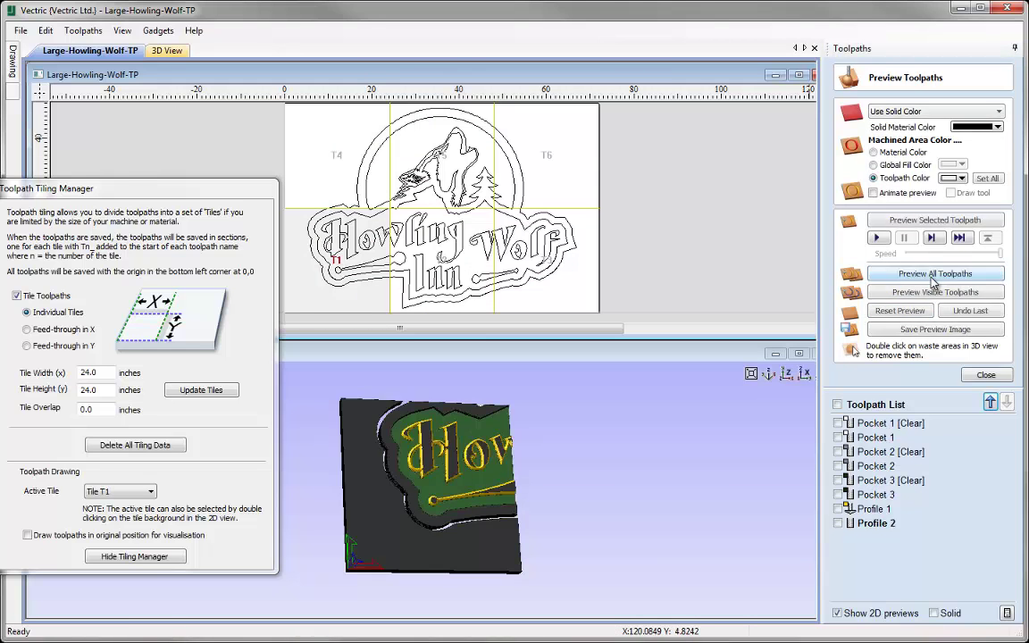
{"action": "double_click", "coordinate": [463, 301]}
{"action": "left_click", "coordinate": [925, 275]}
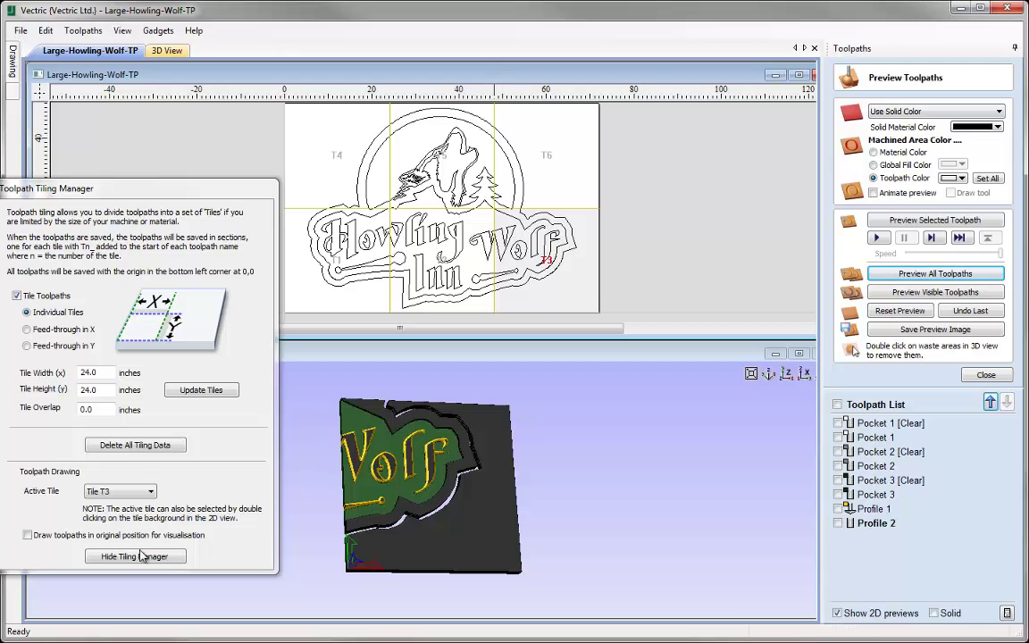
{"action": "left_click", "coordinate": [44, 537]}
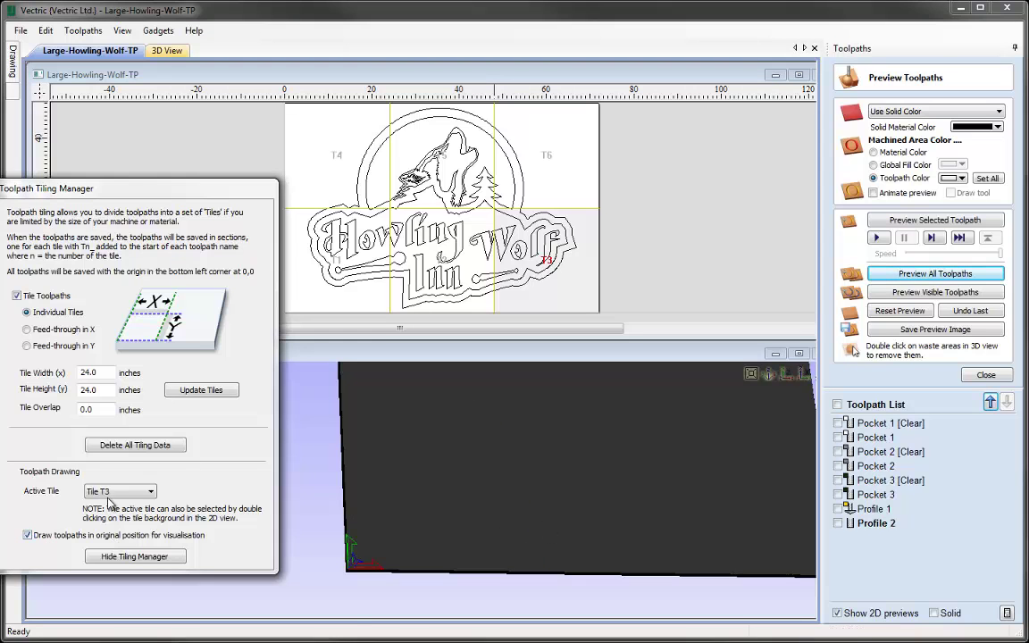
{"action": "left_click", "coordinate": [44, 536]}
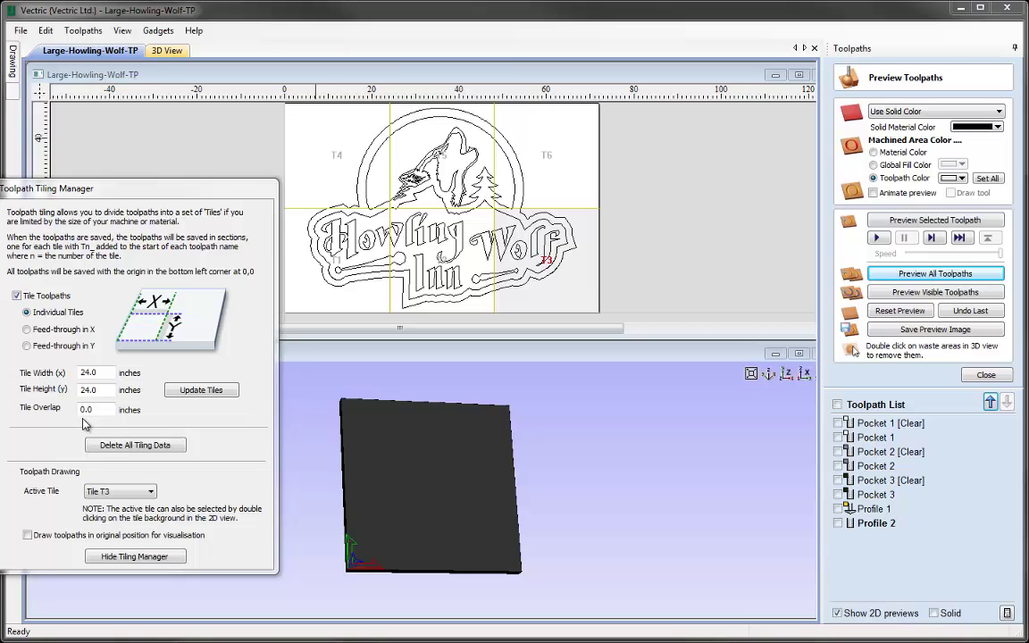
Change the tile overlap from 0.0 to 0.25 inch and update the tiles
{"action": "left_click", "coordinate": [106, 409]}
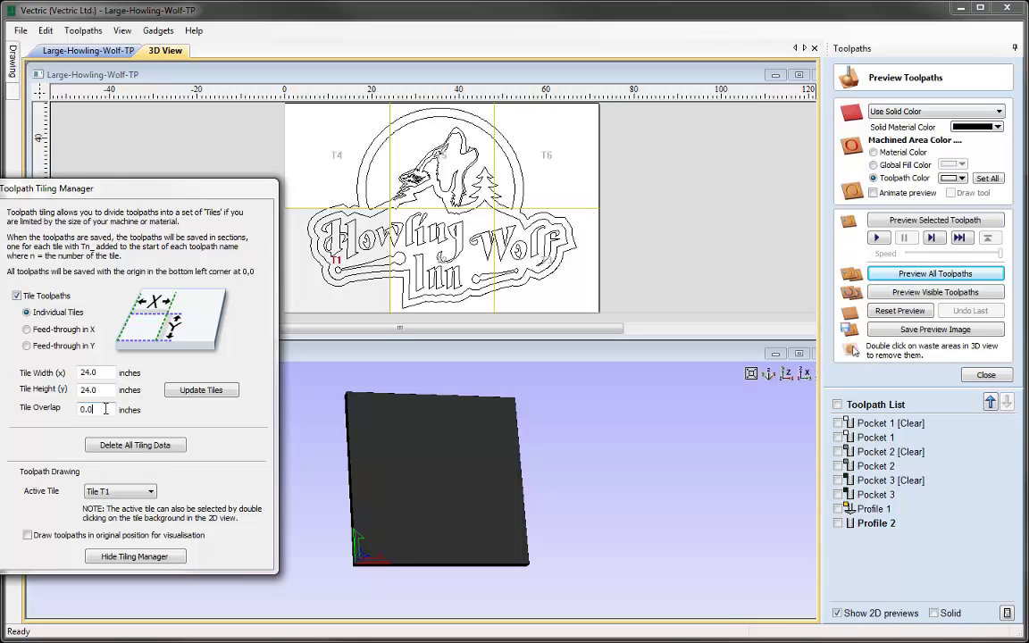
{"action": "double_click", "coordinate": [105, 409]}
{"action": "type", "text": "0.25"}
{"action": "left_click", "coordinate": [179, 394]}
Preview the visible toolpaths on tile T1 and inspect the Howling lettering in 3D
{"action": "left_click", "coordinate": [905, 275]}
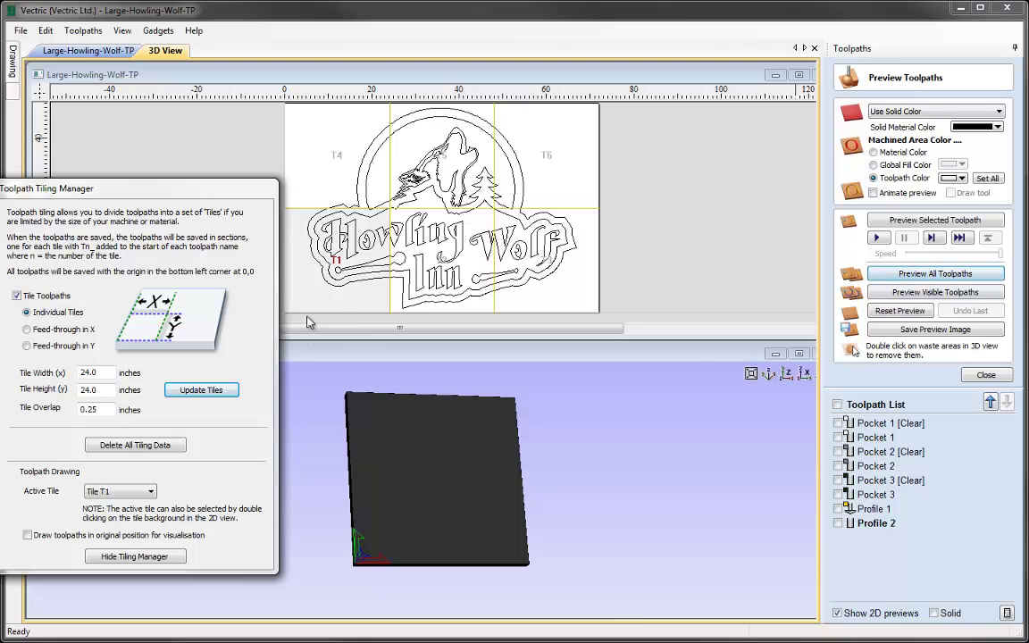
{"action": "left_click", "coordinate": [944, 294]}
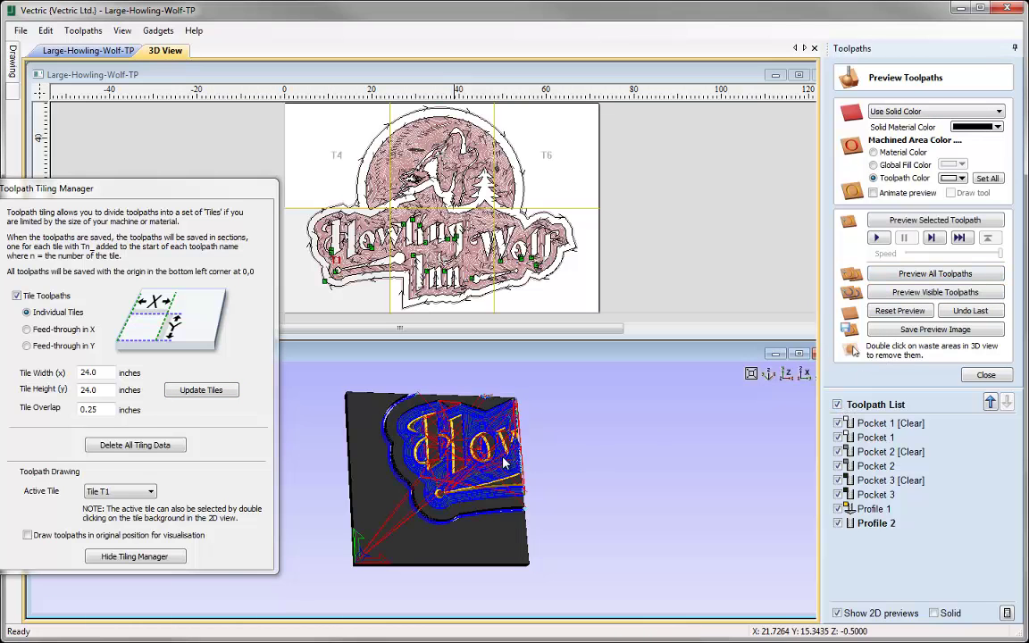
{"action": "scroll", "coordinate": [536, 470], "scroll_direction": "up", "scroll_amount": 3}
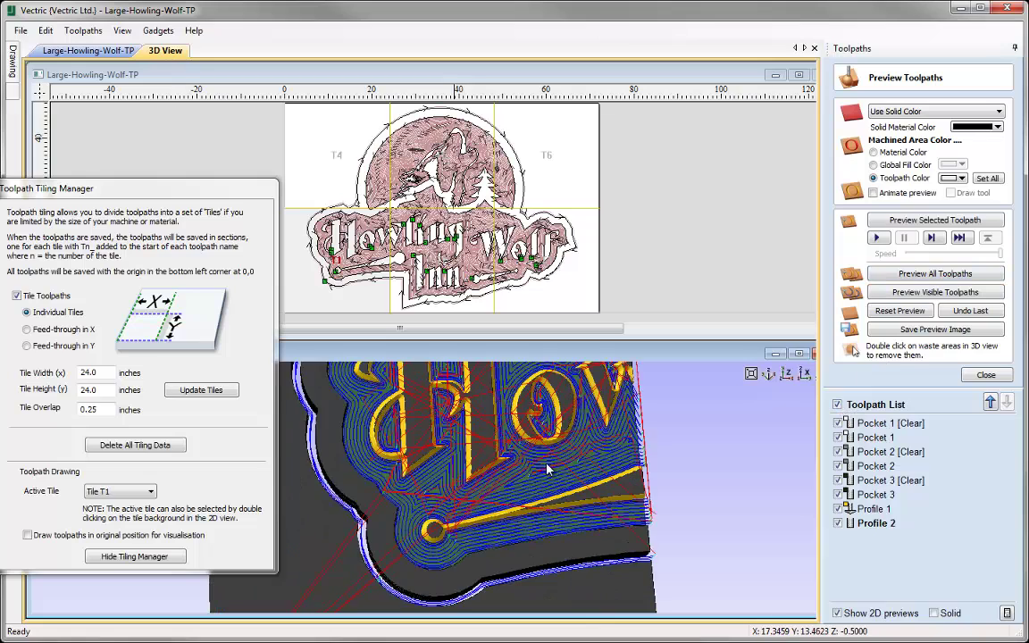
{"action": "middle_click_drag", "start_coordinate": [458, 424], "coordinate": [339, 424]}
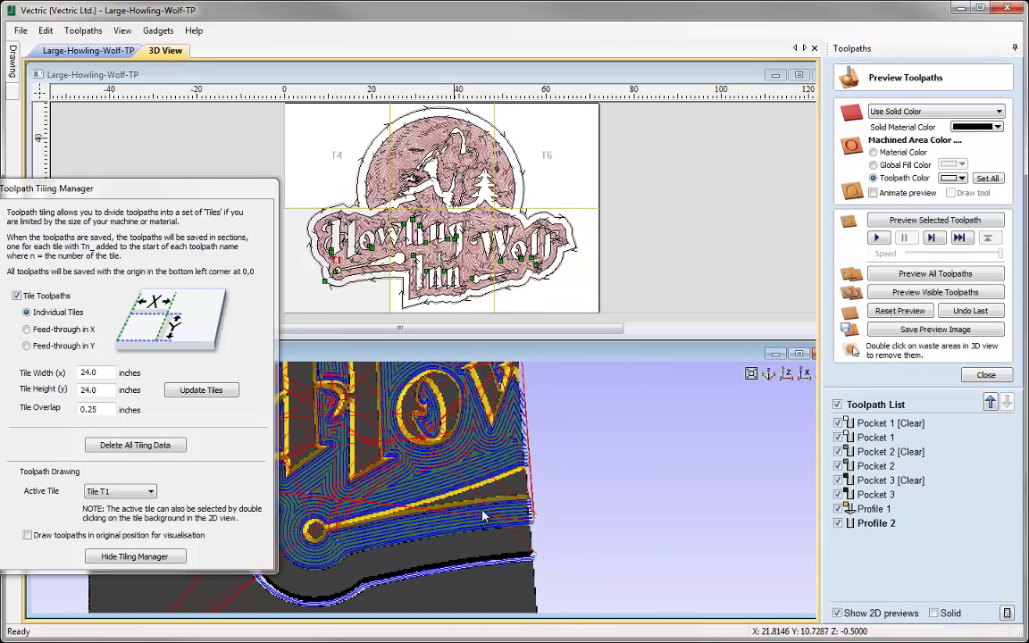
{"action": "scroll", "coordinate": [538, 462], "scroll_direction": "up", "scroll_amount": 2}
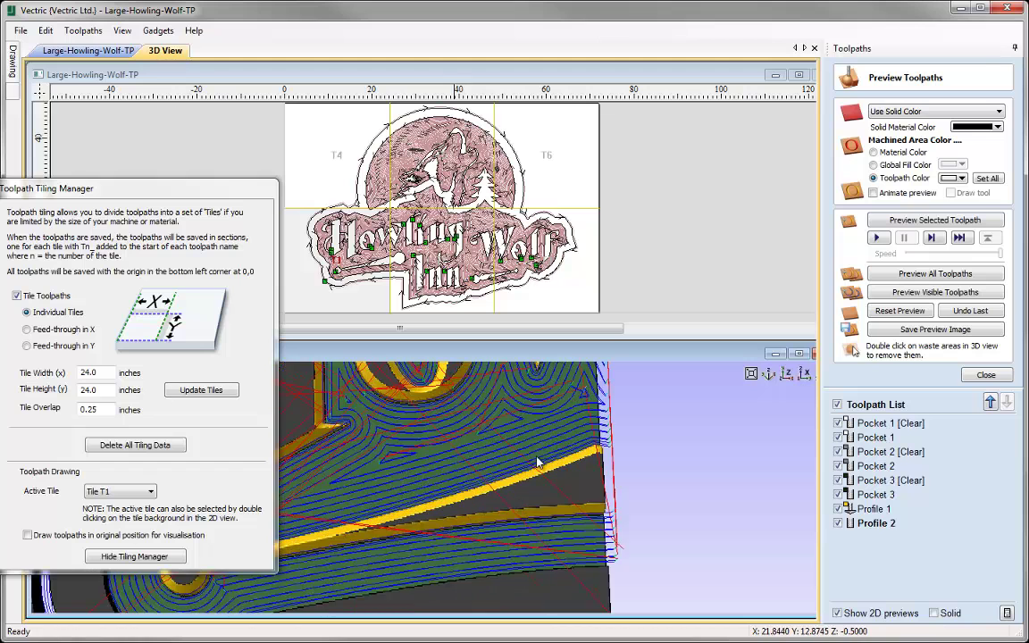
{"action": "middle_click_drag", "start_coordinate": [487, 417], "coordinate": [433, 364]}
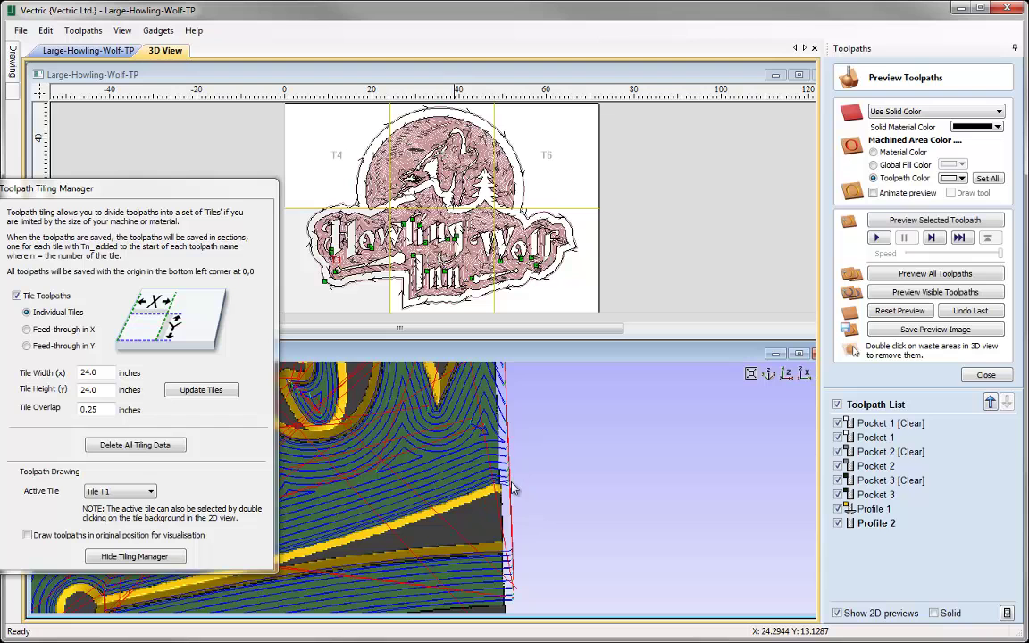
{"action": "scroll", "coordinate": [460, 433], "scroll_direction": "down", "scroll_amount": 5}
{"action": "middle_click_drag", "start_coordinate": [420, 475], "coordinate": [553, 481]}
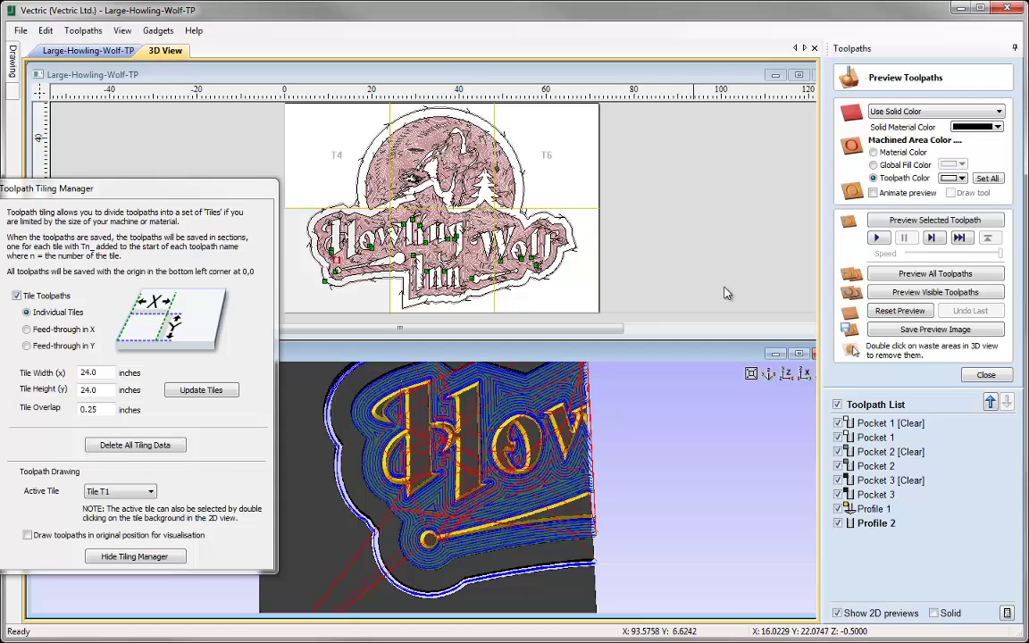
Close the preview and tick only Pocket 1, 2 and 3 [Clear] in the Save Toolpaths list
{"action": "left_click", "coordinate": [985, 374]}
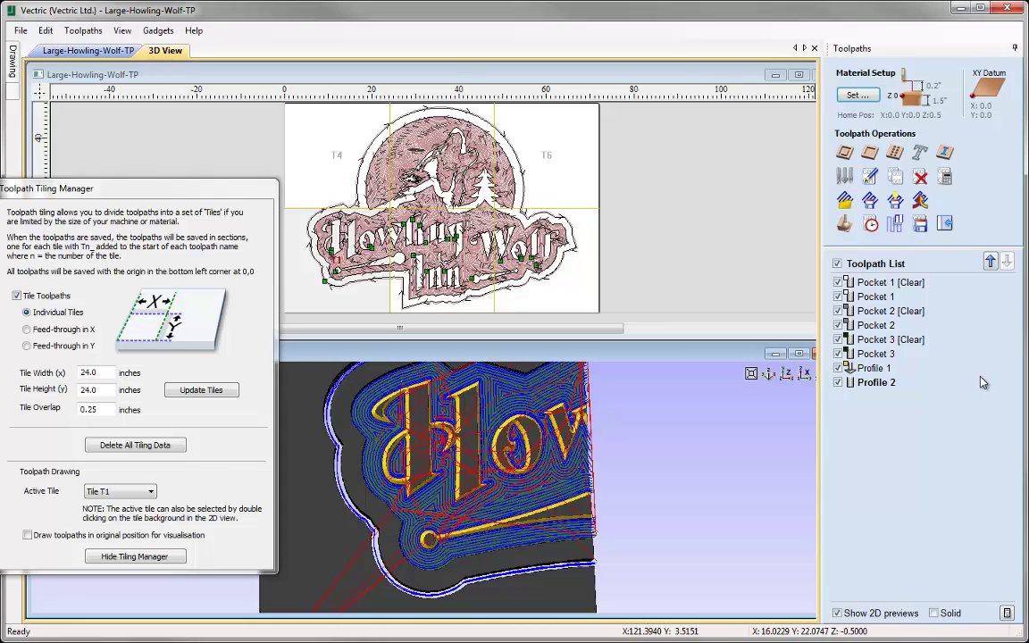
{"action": "left_click", "coordinate": [921, 226]}
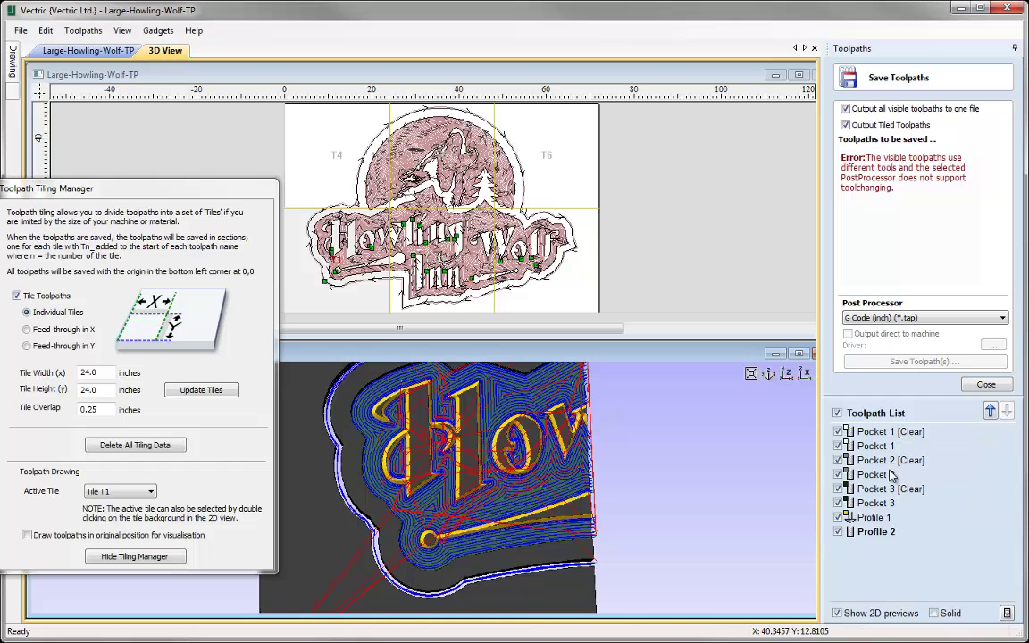
{"action": "mouse_move", "coordinate": [887, 464]}
{"action": "mouse_move", "coordinate": [877, 506]}
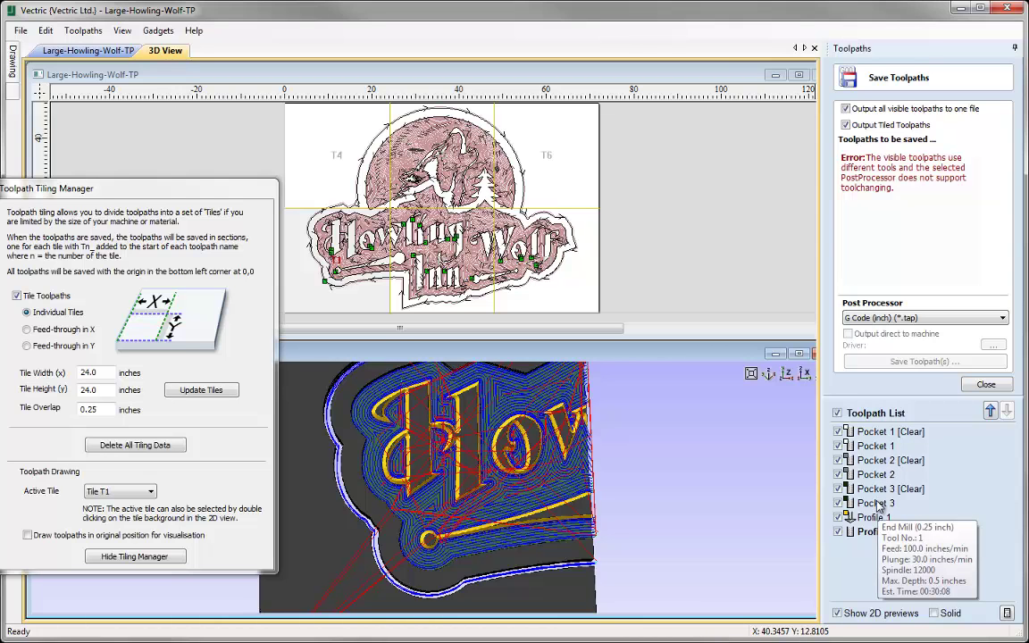
{"action": "left_click", "coordinate": [839, 529]}
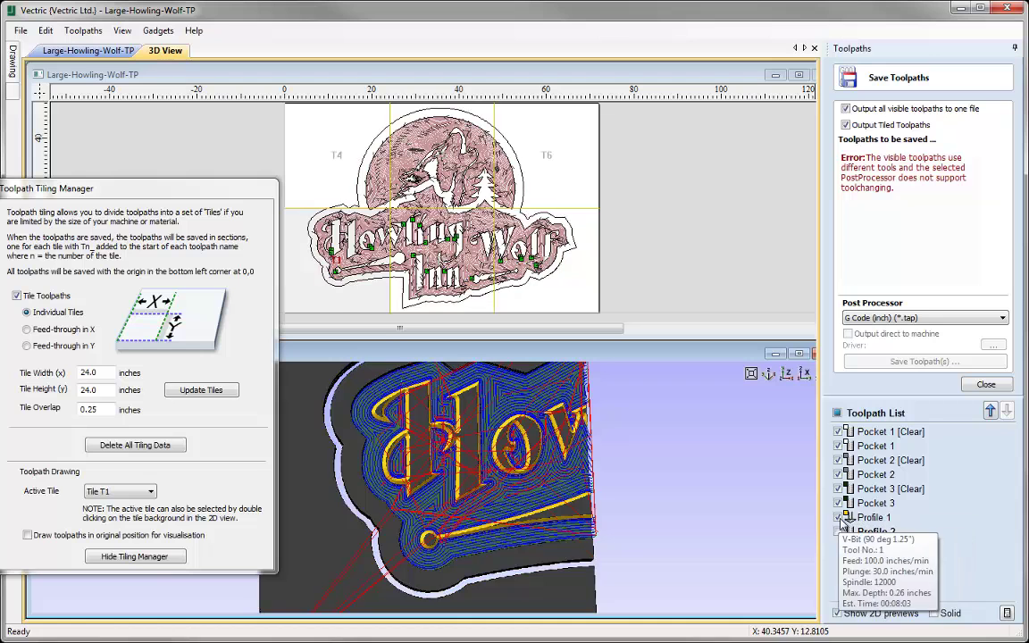
{"action": "left_click", "coordinate": [838, 518]}
{"action": "left_click", "coordinate": [838, 503]}
{"action": "left_click", "coordinate": [838, 489]}
{"action": "left_click", "coordinate": [838, 475]}
{"action": "mouse_move", "coordinate": [871, 463]}
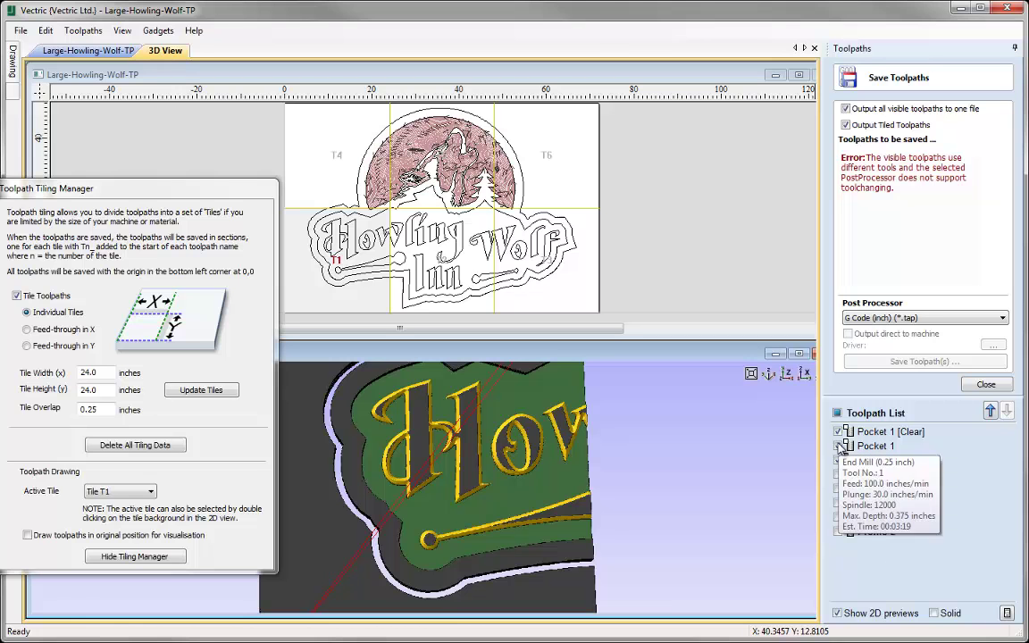
{"action": "left_click", "coordinate": [839, 446]}
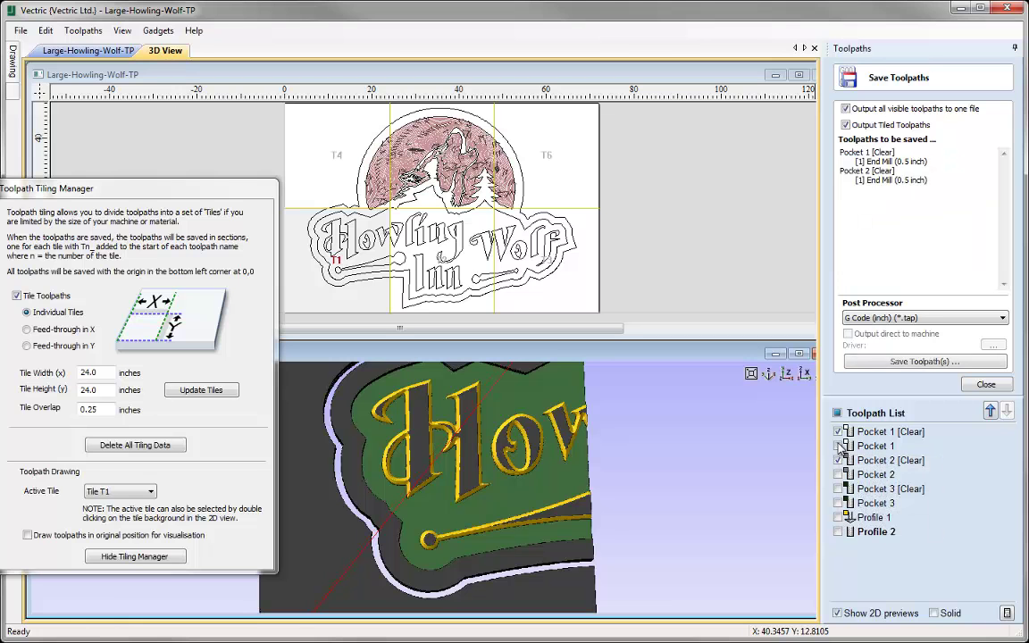
{"action": "left_click", "coordinate": [838, 488]}
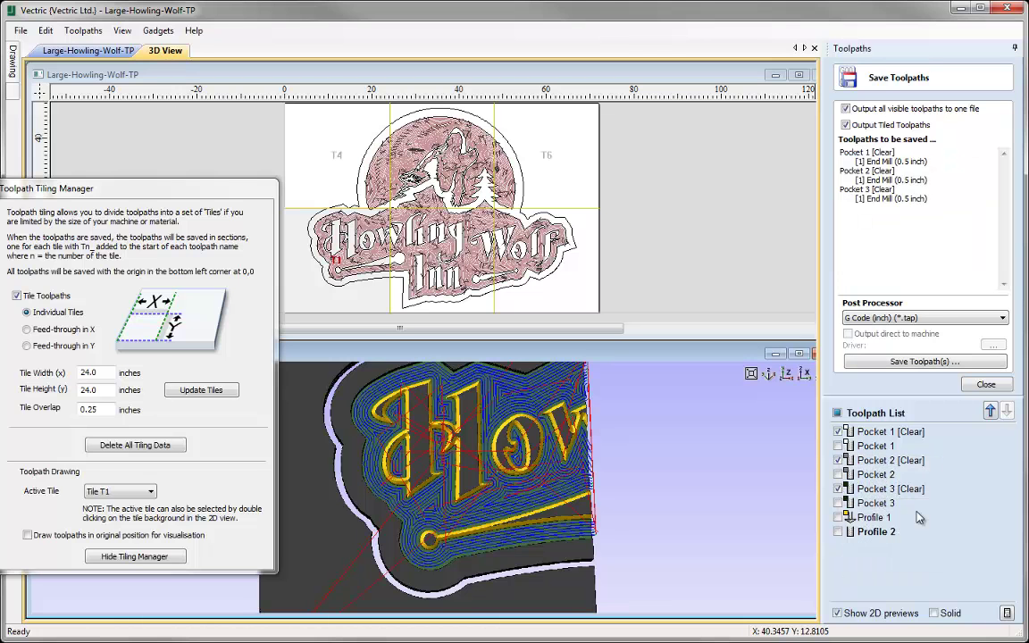
Save the clearance pockets as per-tile files named 'Pocket all [Clear].tap', then reopen the save dialog to check them
{"action": "left_click", "coordinate": [912, 362]}
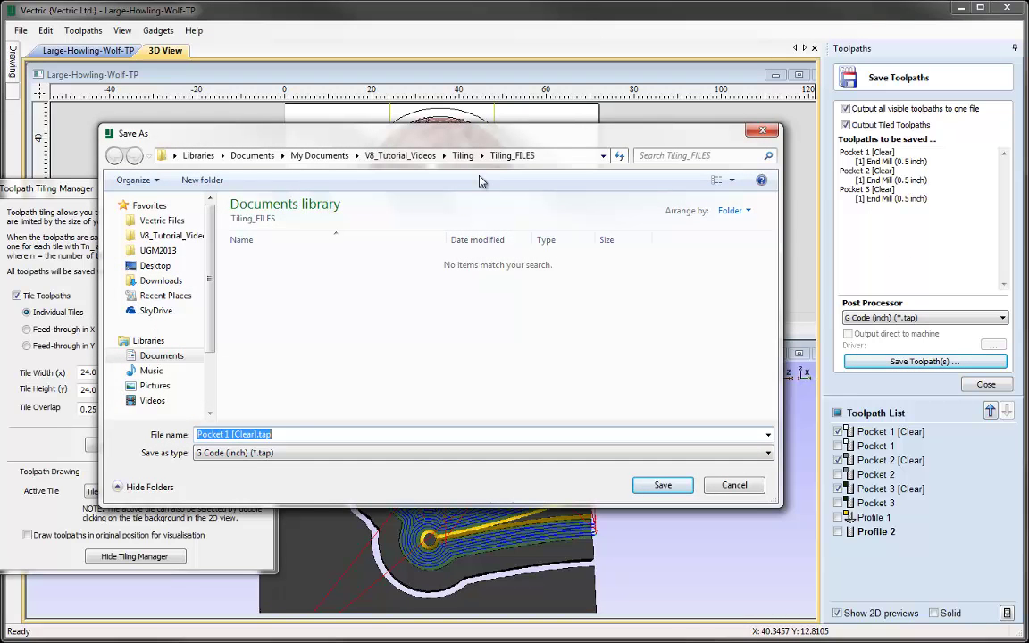
{"action": "left_click", "coordinate": [257, 435]}
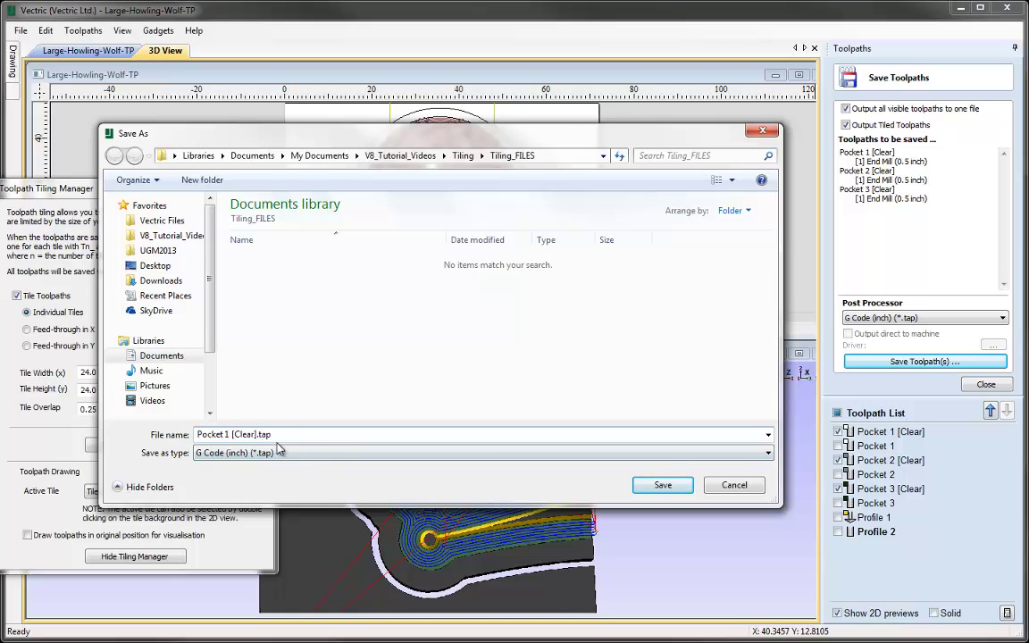
{"action": "double_click", "coordinate": [228, 435]}
{"action": "type", "text": "all"}
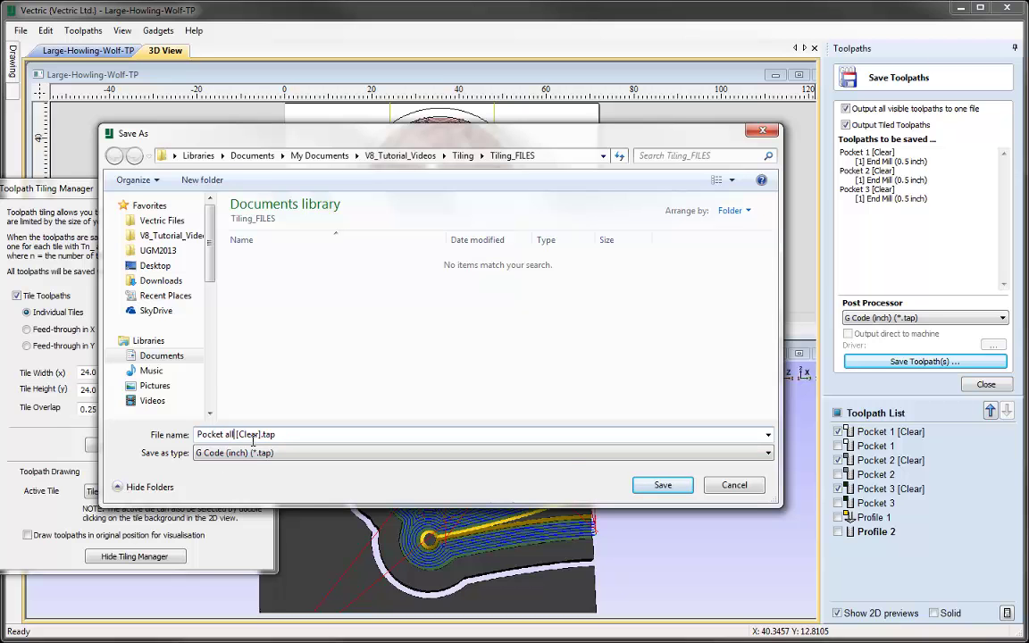
{"action": "left_click", "coordinate": [661, 486]}
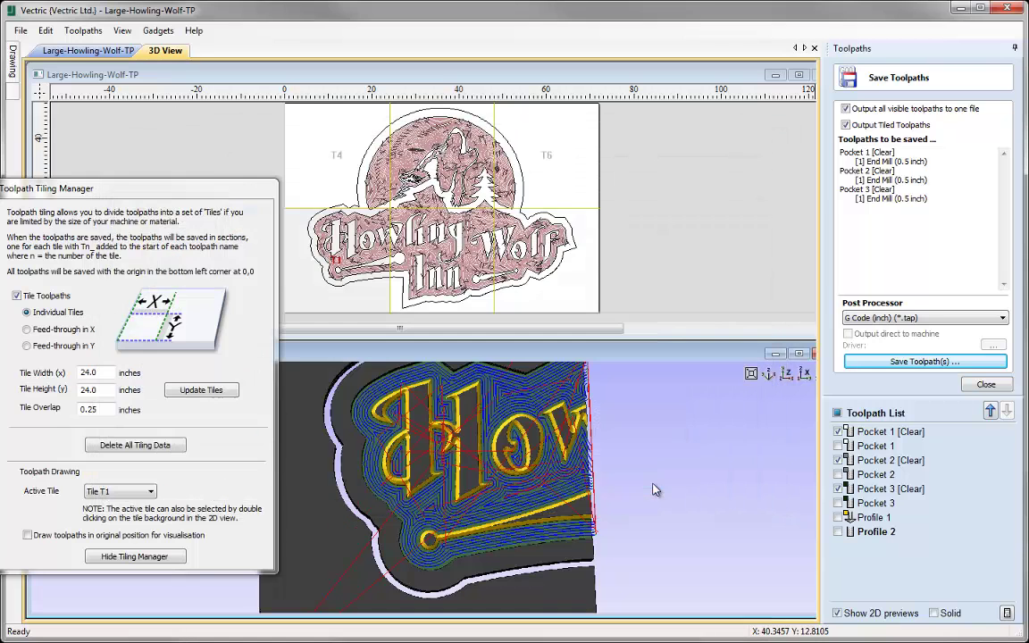
{"action": "left_click", "coordinate": [920, 362]}
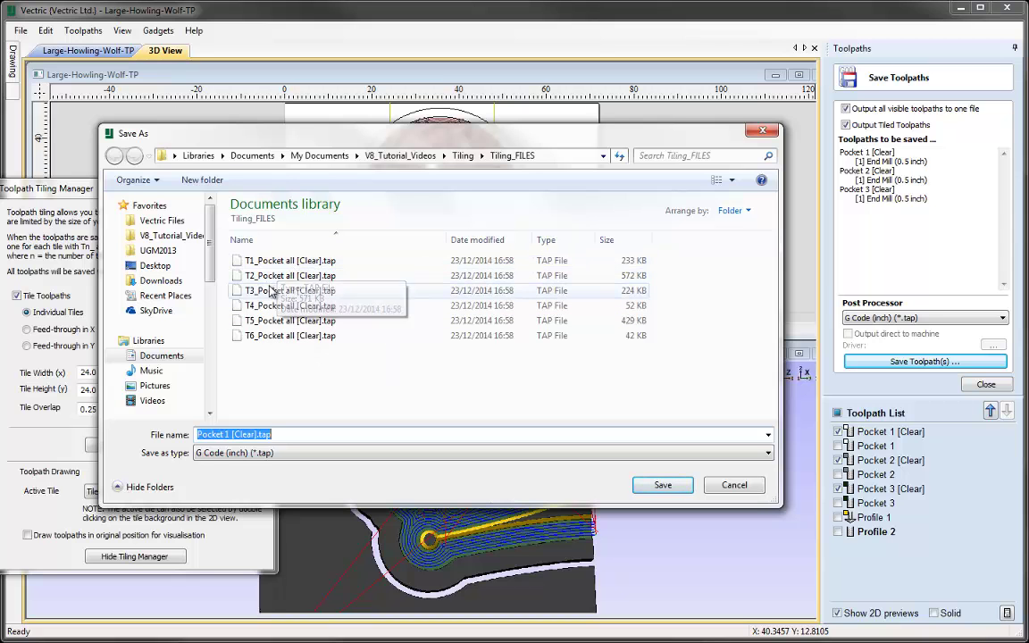
Cancel the save dialog and swap the [Clear] pockets for Pocket 1, 2 and 3 in the save list
{"action": "left_click", "coordinate": [733, 485]}
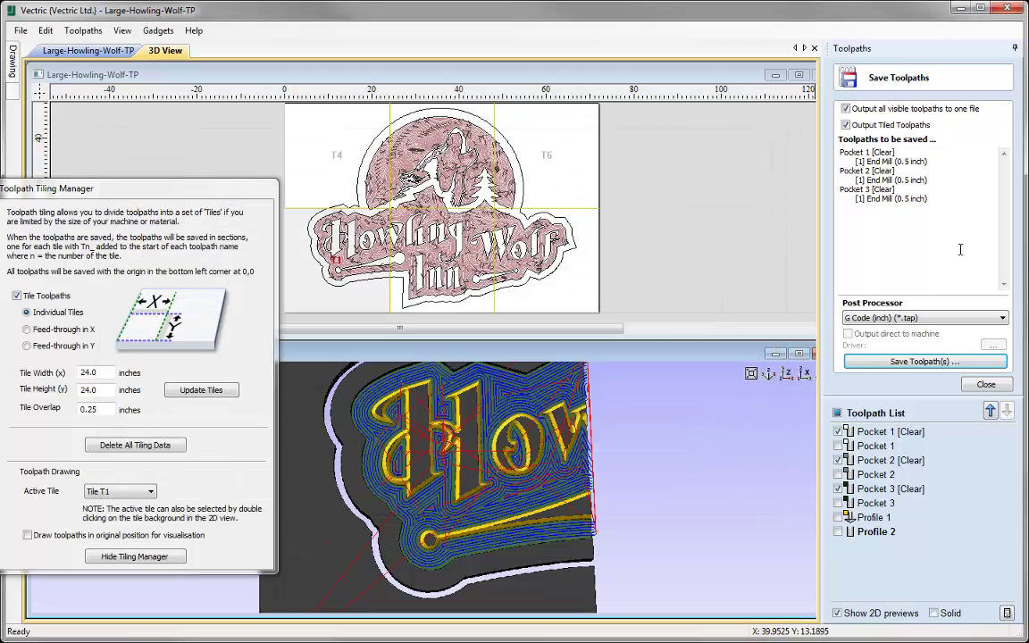
{"action": "left_click", "coordinate": [838, 432]}
{"action": "left_click", "coordinate": [838, 461]}
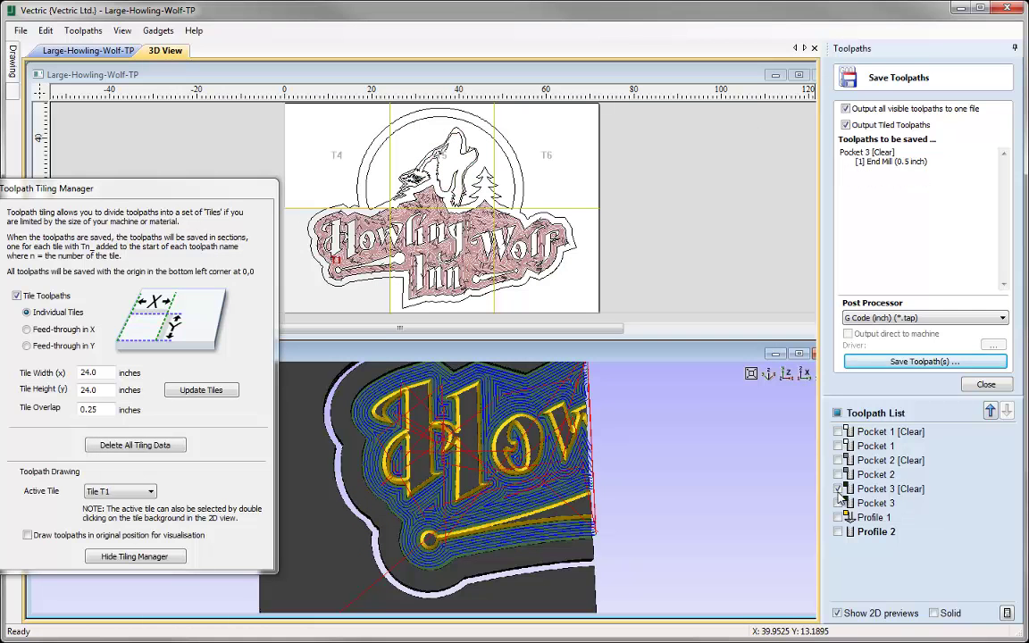
{"action": "left_click", "coordinate": [838, 489]}
{"action": "left_click", "coordinate": [838, 446]}
{"action": "left_click", "coordinate": [838, 475]}
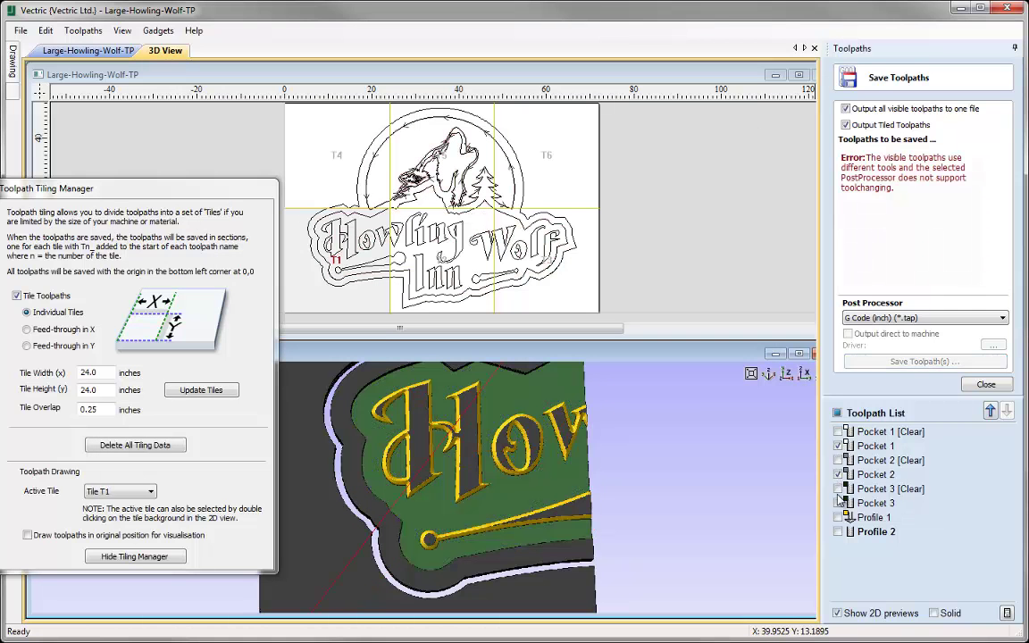
{"action": "left_click", "coordinate": [838, 503]}
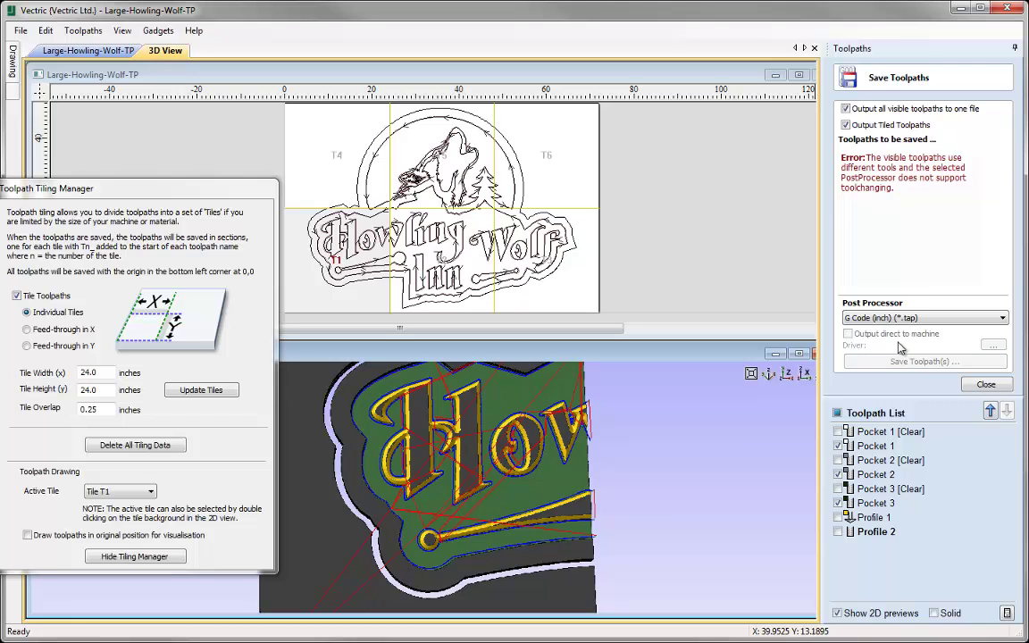
Save the job as Large-Howling-Wolf-TOOLPATH.crv via File > Save As
{"action": "left_click", "coordinate": [20, 32]}
{"action": "left_click", "coordinate": [63, 108]}
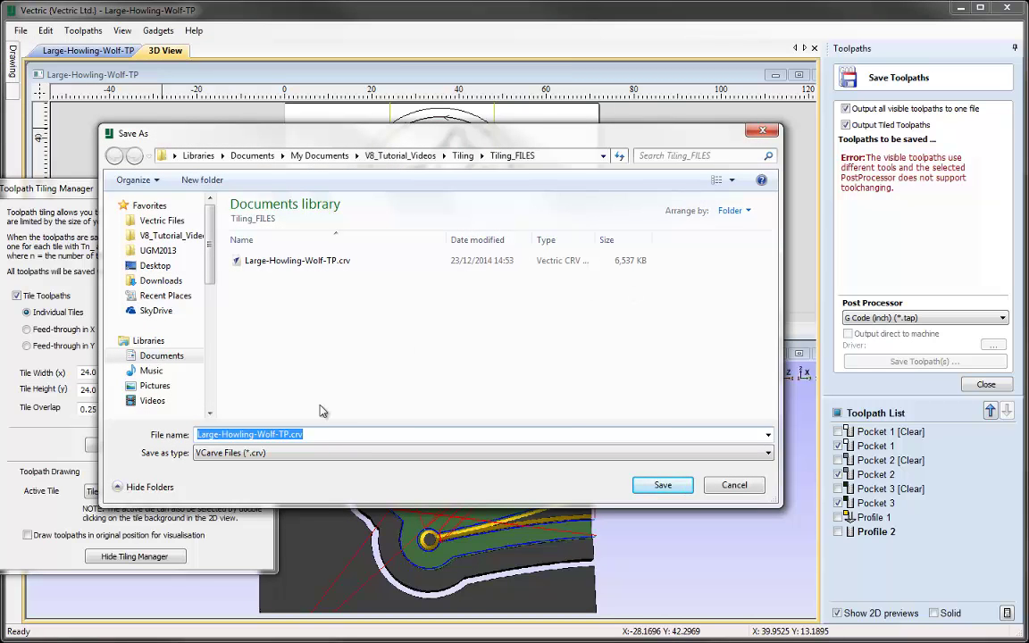
{"action": "left_click", "coordinate": [278, 434]}
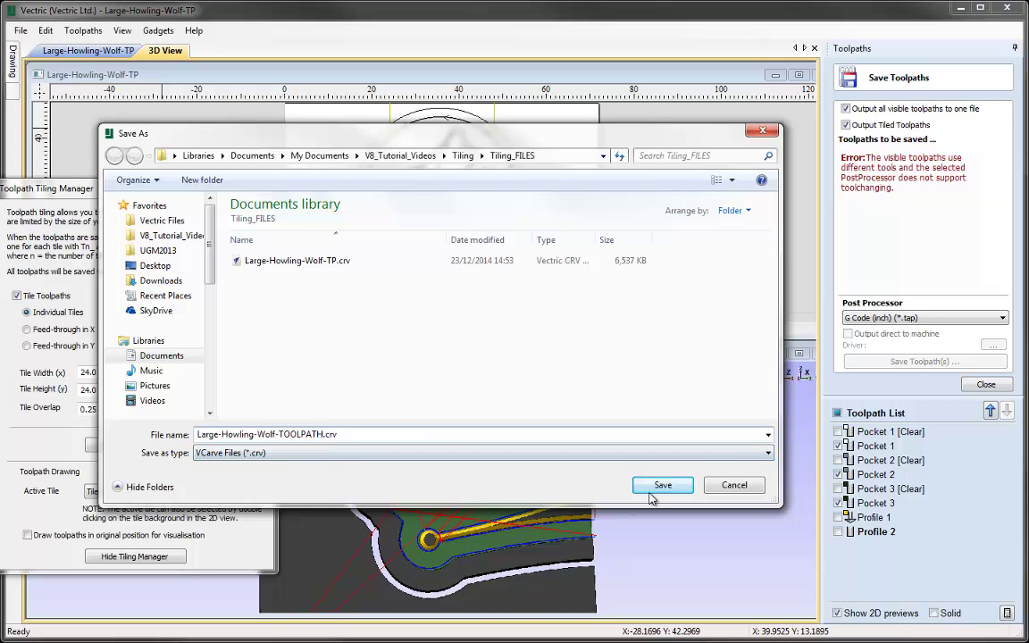
{"action": "left_click", "coordinate": [657, 487]}
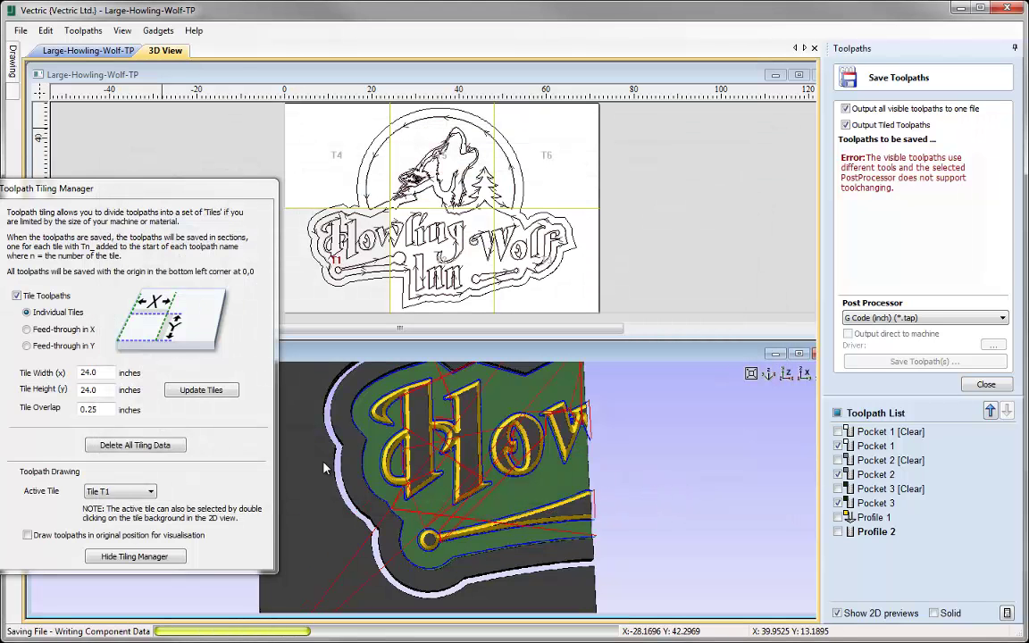